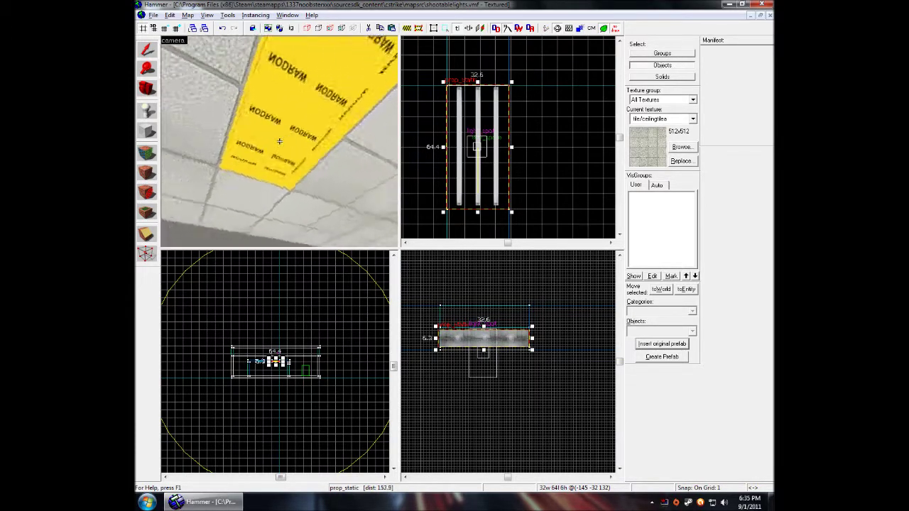
Open the ceiling light prop_static's properties and inspect its World Model setting
scroll(279, 141, "up", 3)
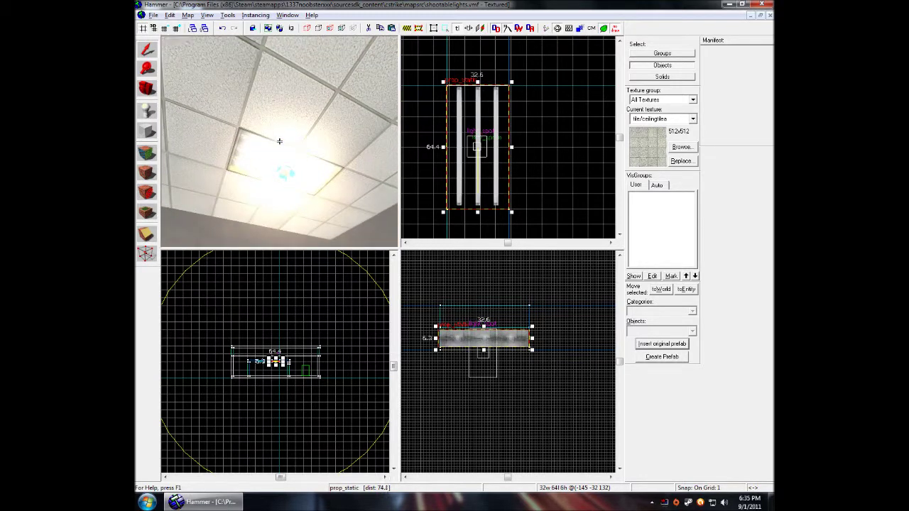
key("w")
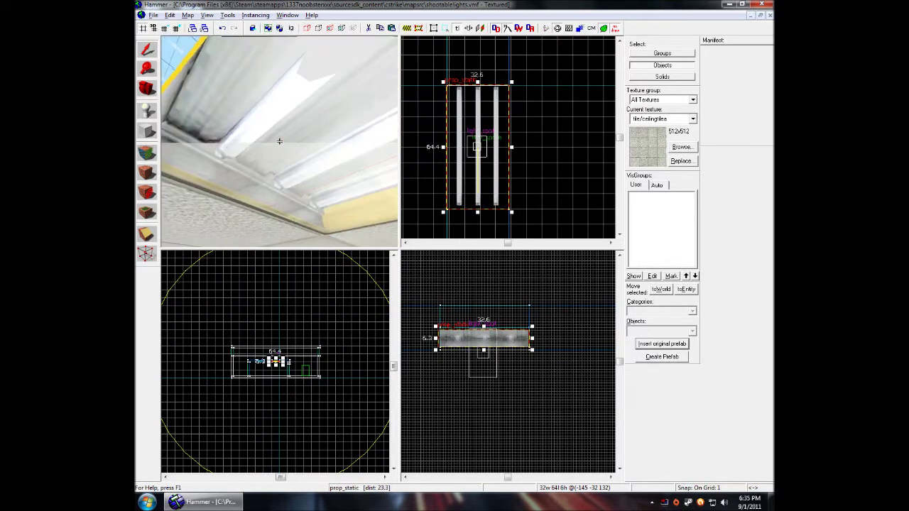
key("z")
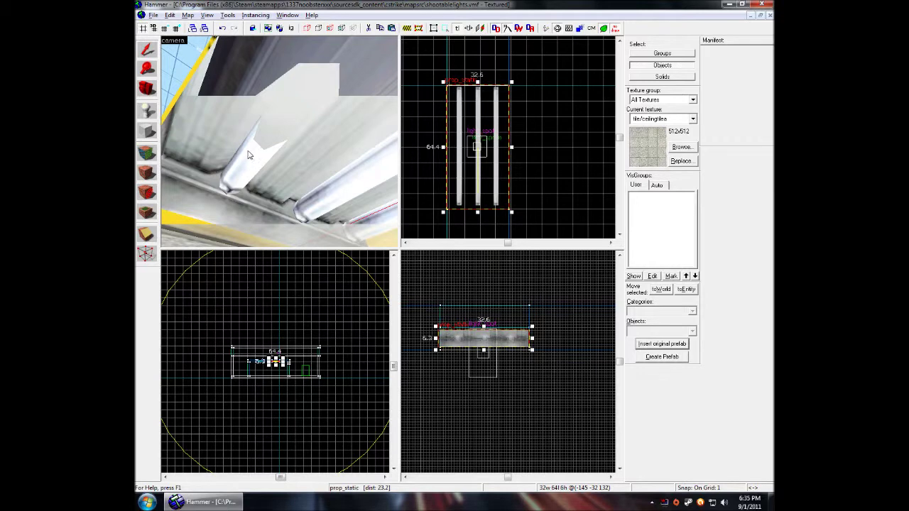
key("w")
key("s")
key("z")
key("alt+Return")
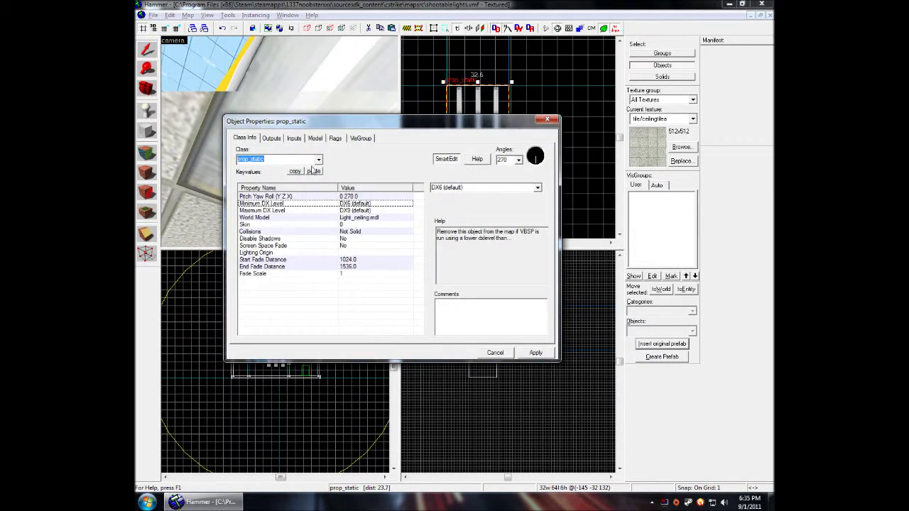
left_click(317, 218)
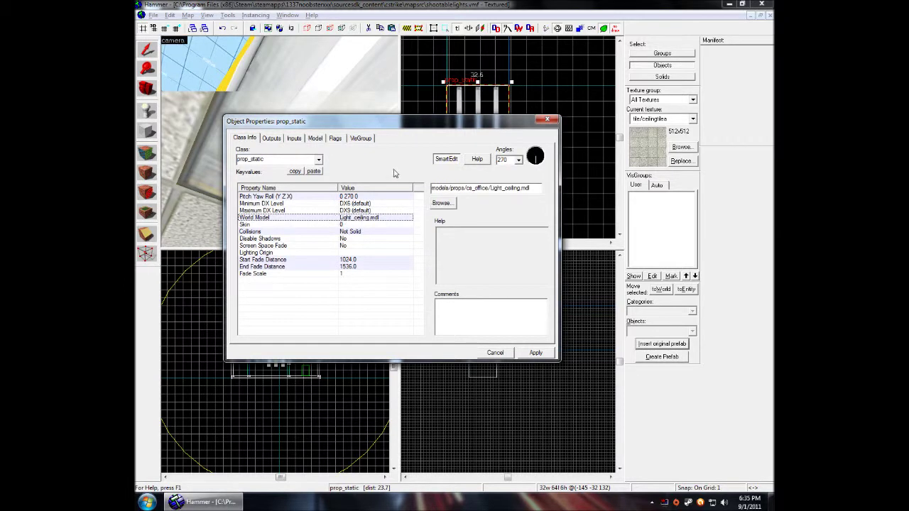
left_click_drag(375, 128, 374, 178)
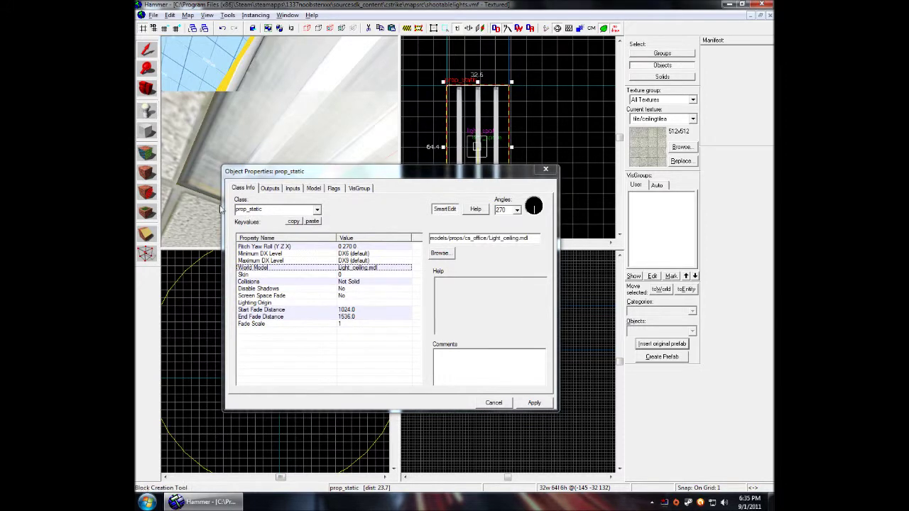
Filter the available models by light_c, choose props/cs_office/light_ceiling.mdl as the prop's world model, and apply it
left_click(440, 253)
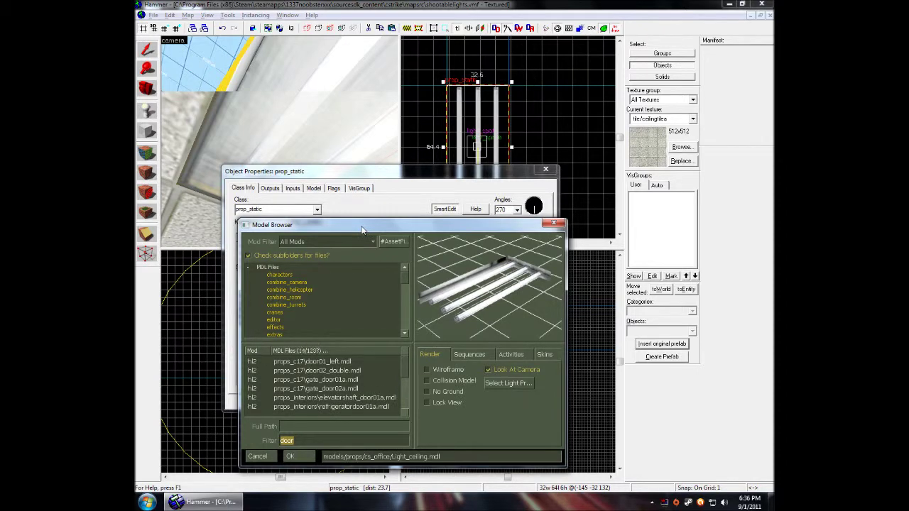
type("light")
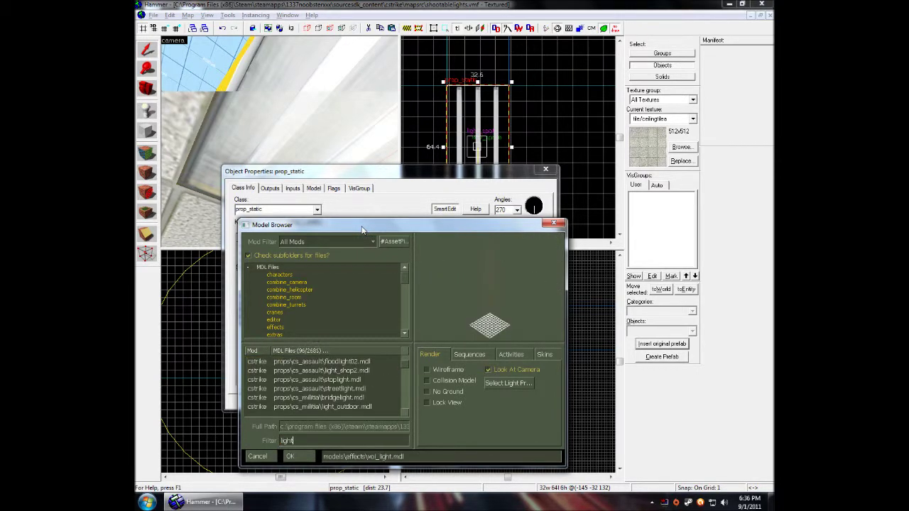
type("_c")
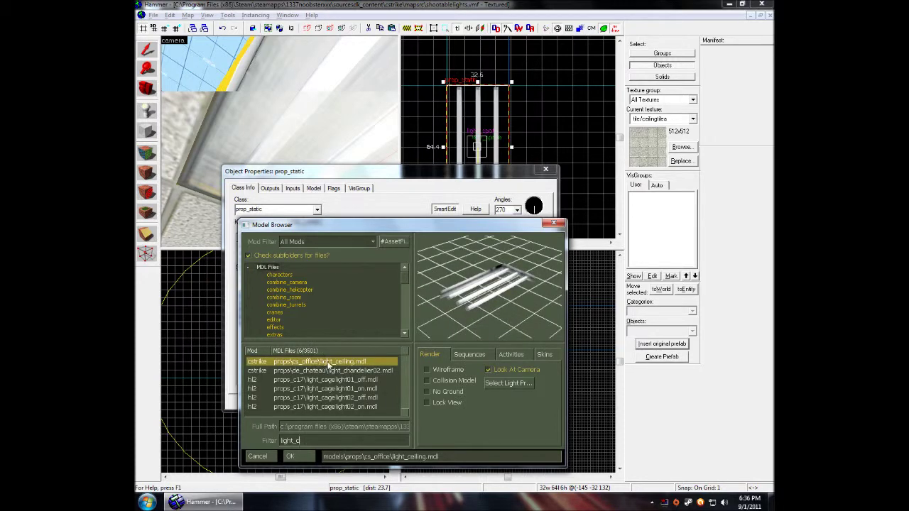
key("Return")
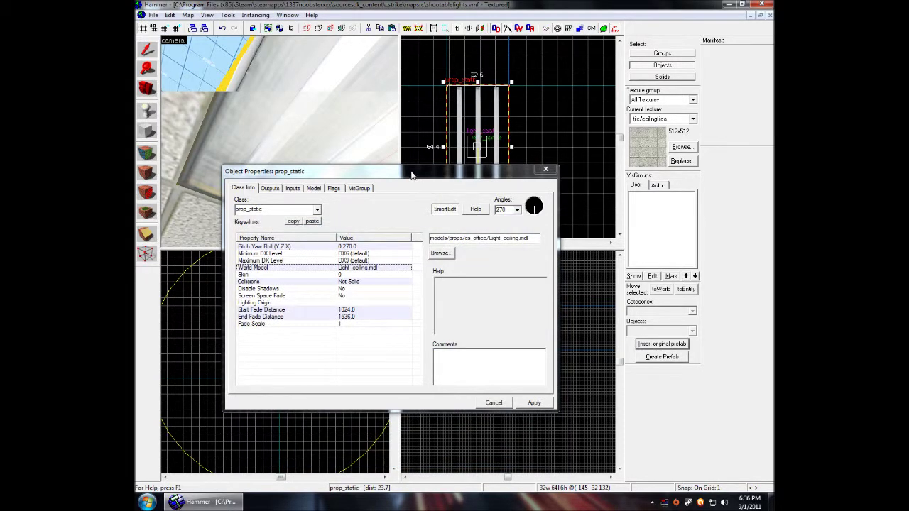
left_click_drag(413, 176, 408, 162)
left_click(530, 388)
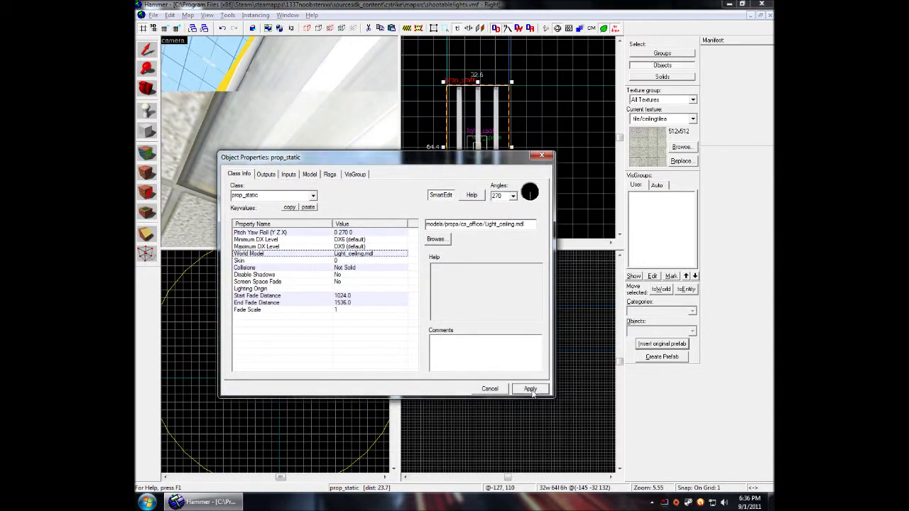
left_click(542, 155)
Select the thin brush covering the ceiling light and examine how it sits over the fixture
key("z")
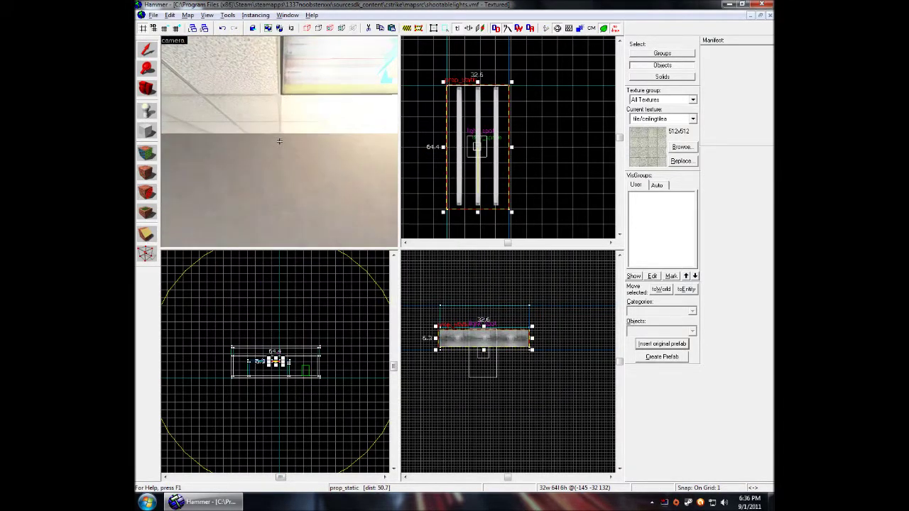
key("z")
left_click(263, 136)
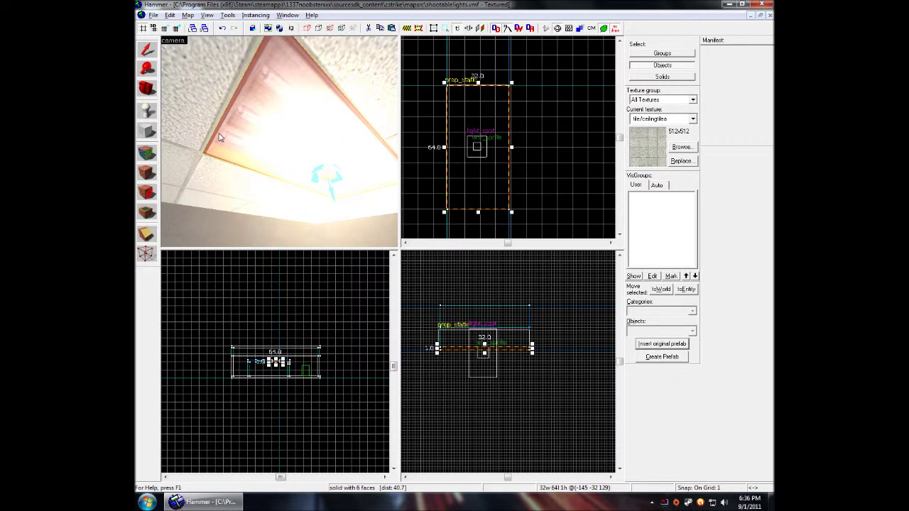
key("z")
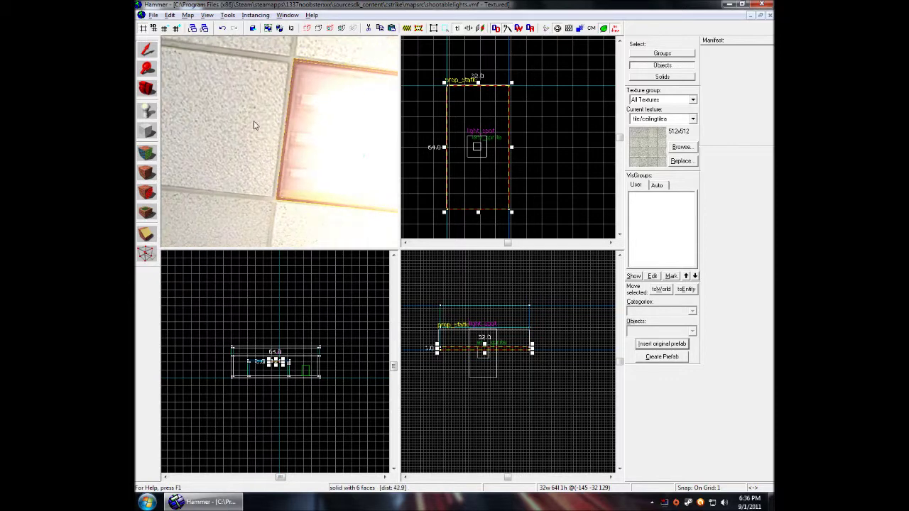
key("z")
left_click(279, 142)
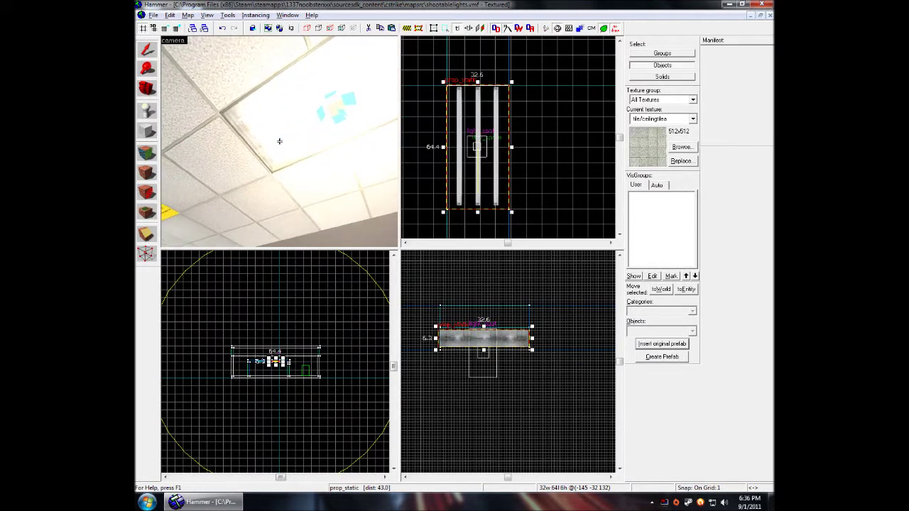
Select the light_spot inside the ceiling fixture and review its brightness, angle and falloff properties
key("s")
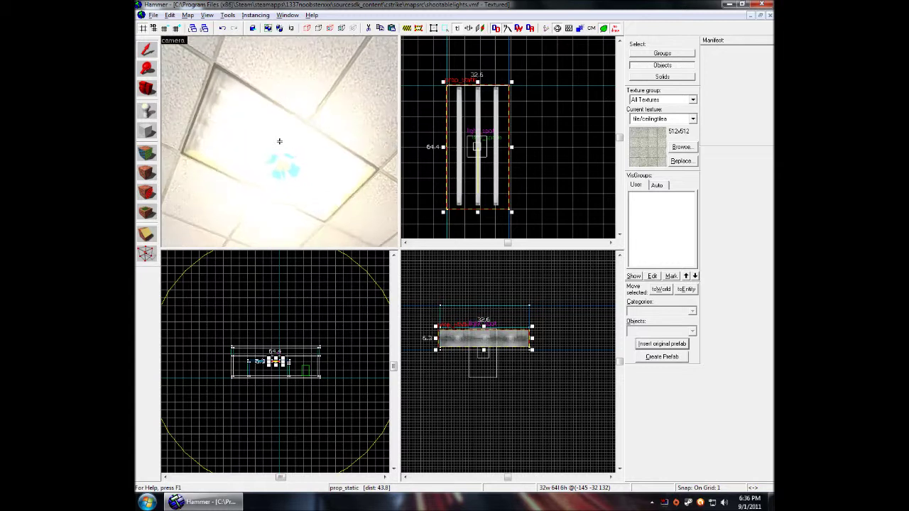
key("w")
key("w")
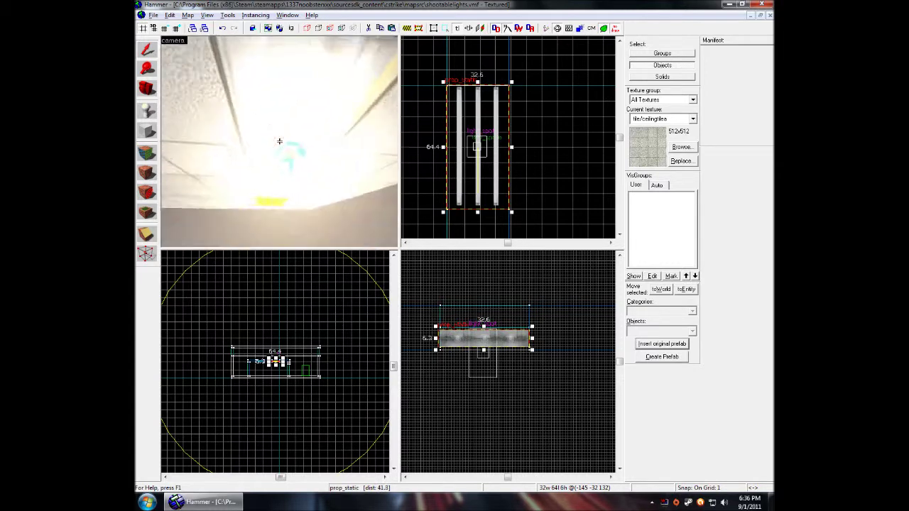
key("z")
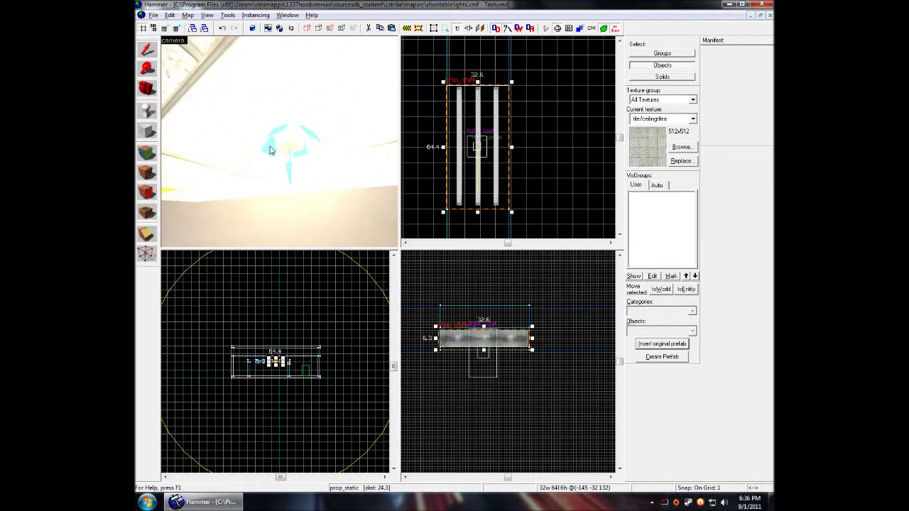
left_click(270, 149)
key("z")
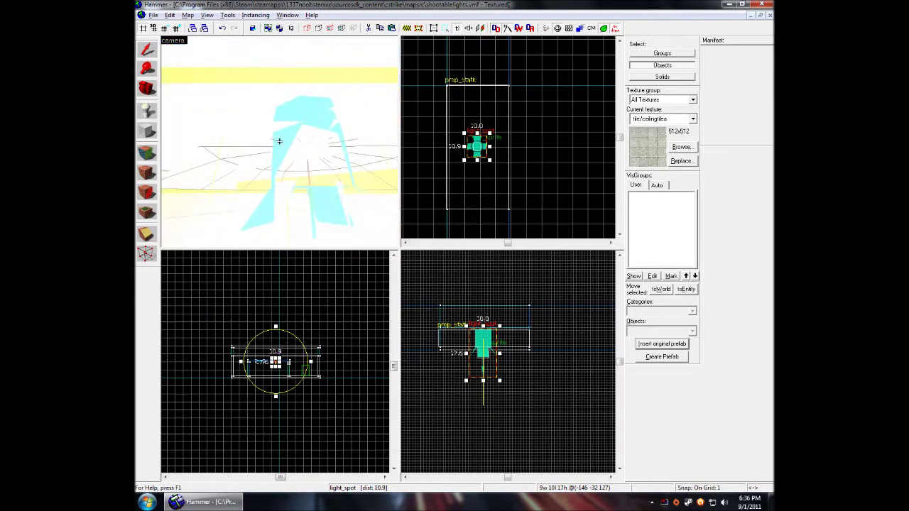
key("w")
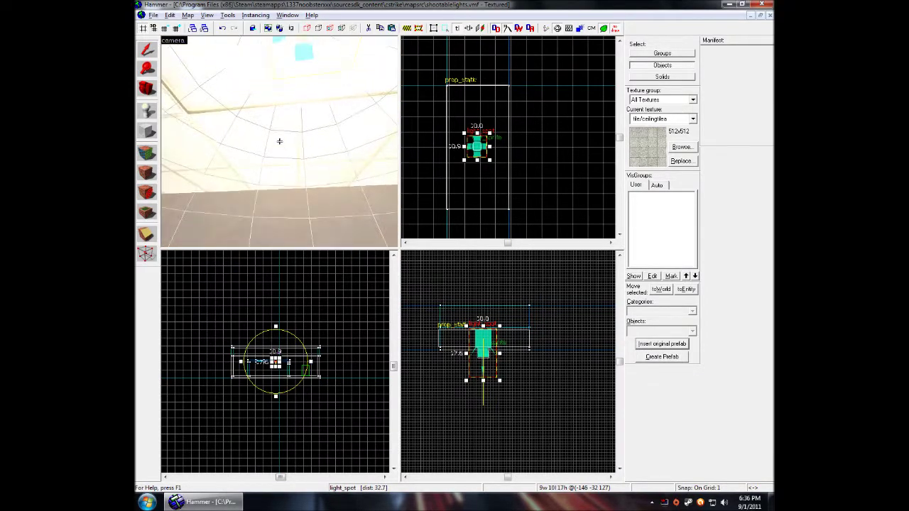
key("alt+Return")
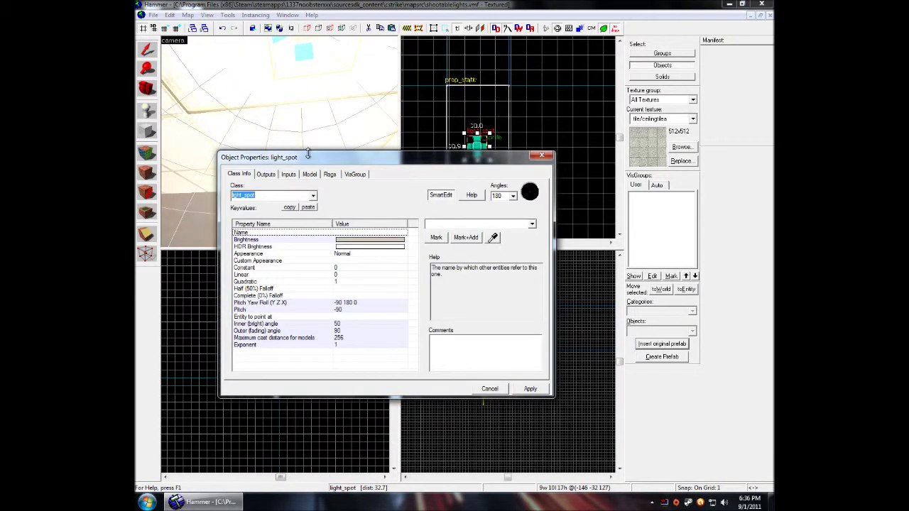
left_click_drag(308, 164, 311, 138)
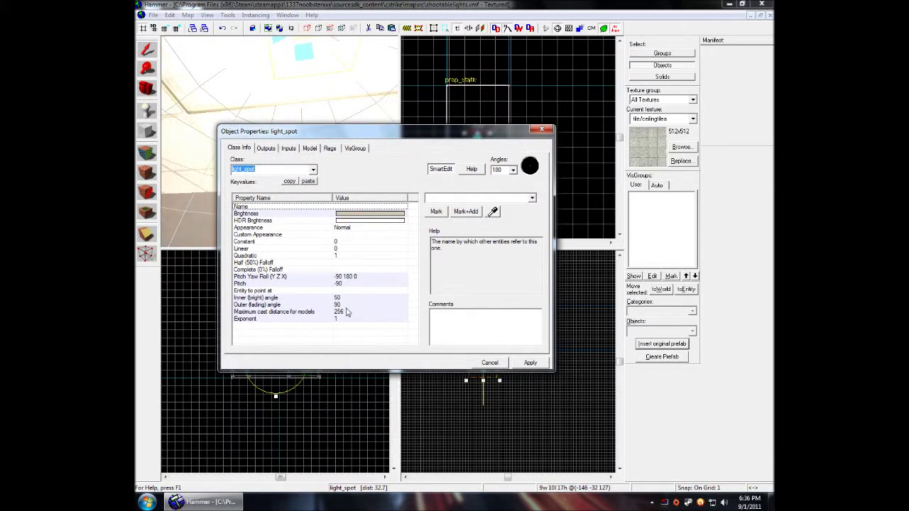
left_click_drag(307, 132, 291, 191)
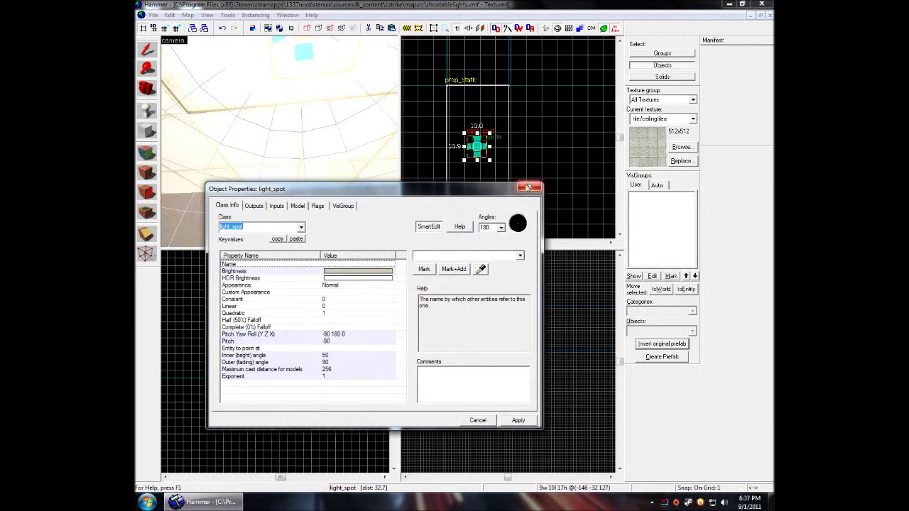
left_click(527, 188)
Select the env_sprite at the centre of the light fixture and review its render, sprite and scale properties
key("z")
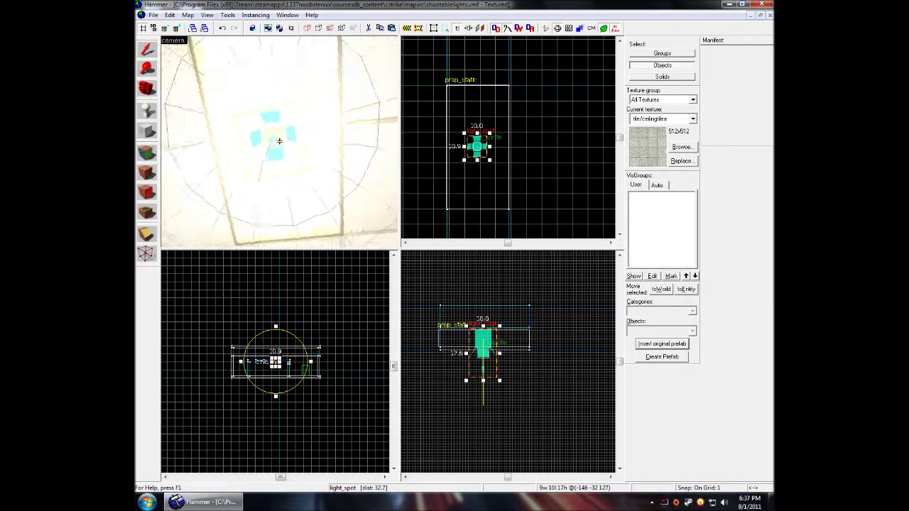
key("z")
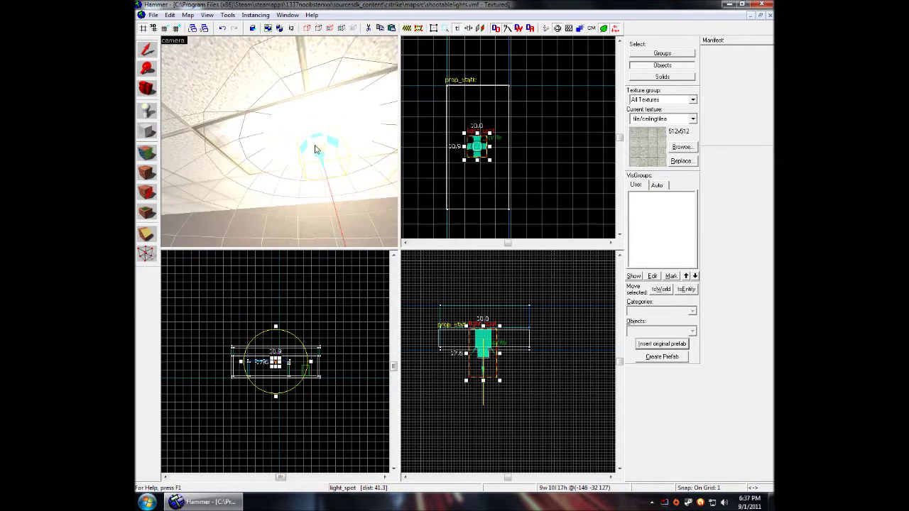
left_click(317, 149)
double_click(317, 149)
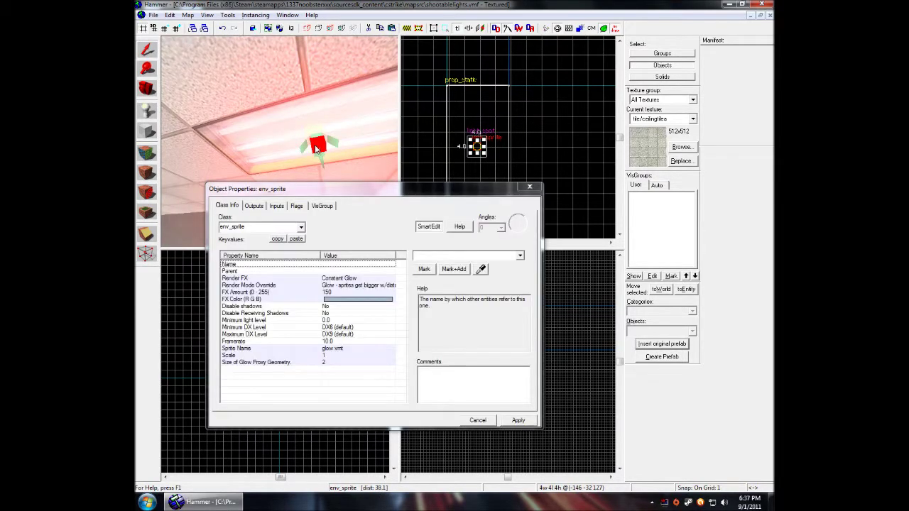
left_click_drag(314, 189, 291, 193)
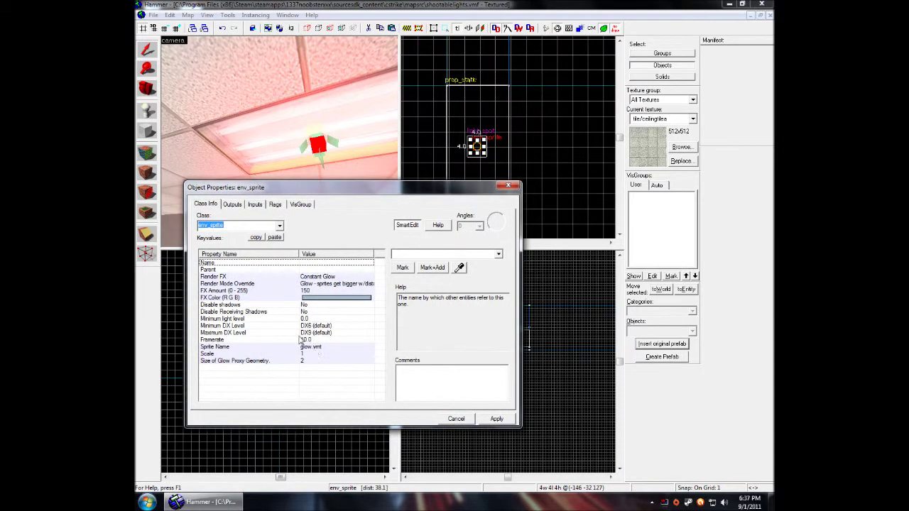
left_click(505, 185)
Clear the selection and look over the complete ceiling light from further back in the room
key("z")
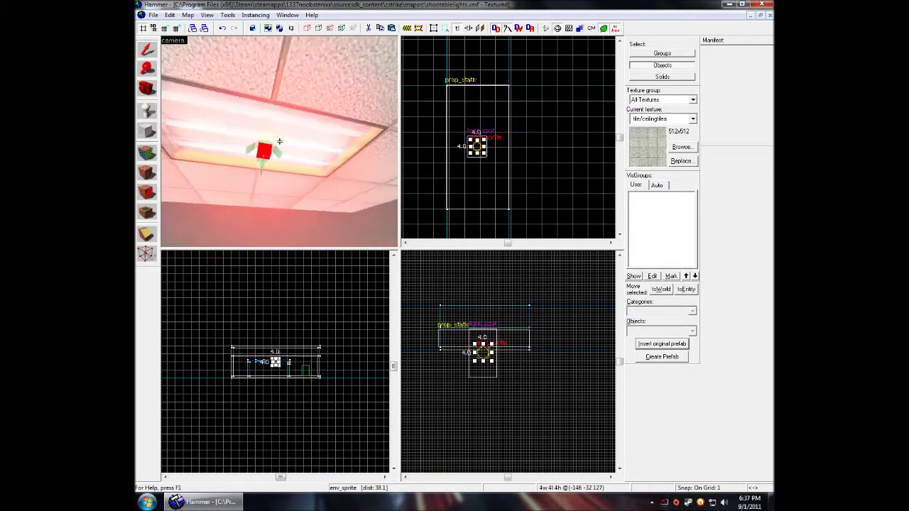
key("s")
key("d")
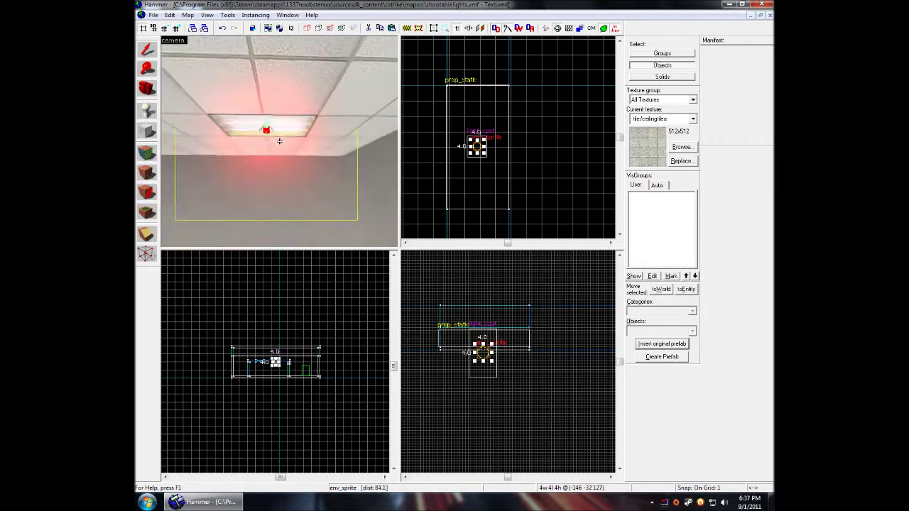
key("z")
left_click(549, 132)
key("z")
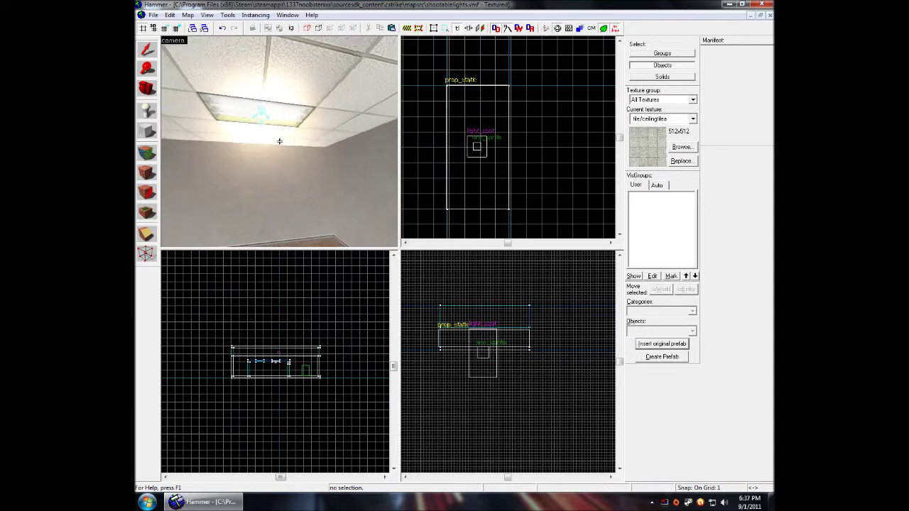
key("a")
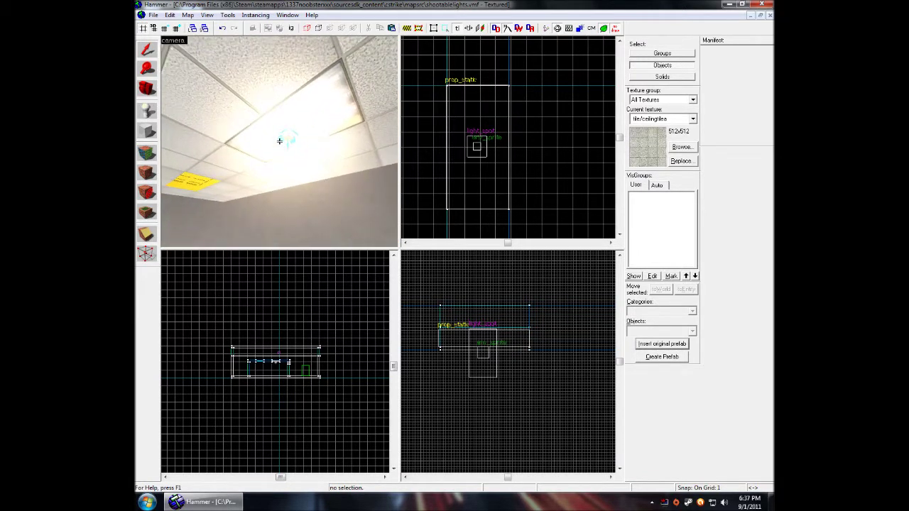
Select the thin brush covering the ceiling light and tie it to a brush entity
key("z")
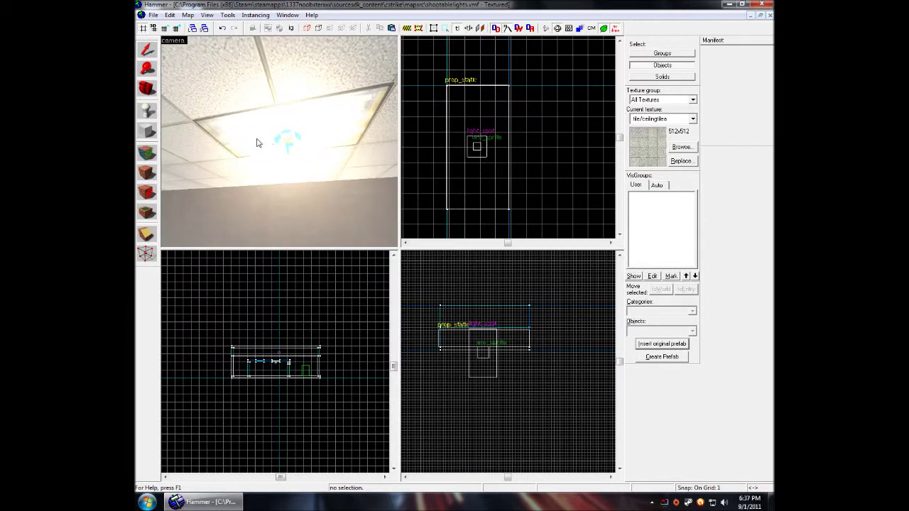
left_click(239, 136)
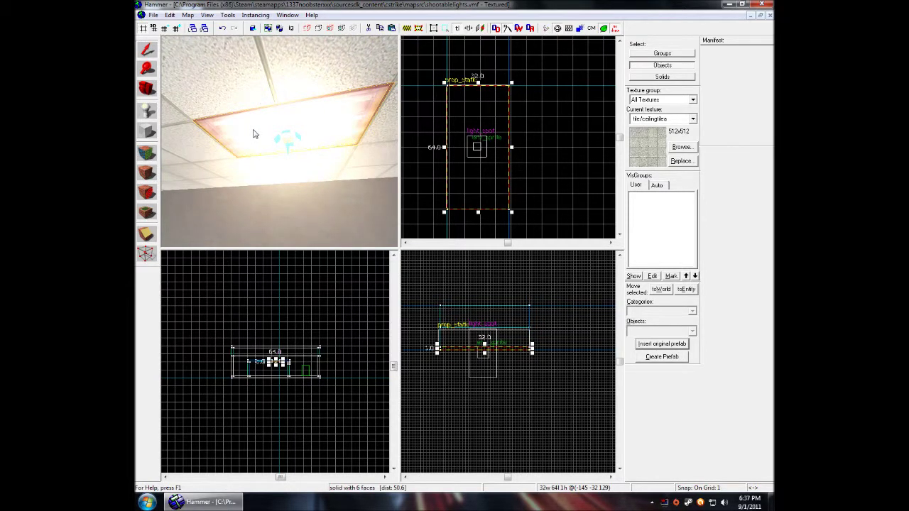
key("alt+Return")
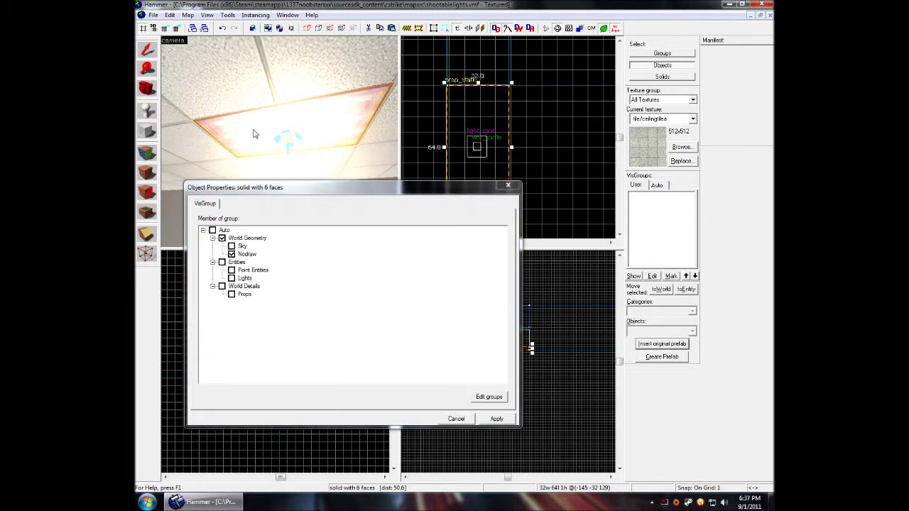
left_click(506, 188)
key("alt+Return")
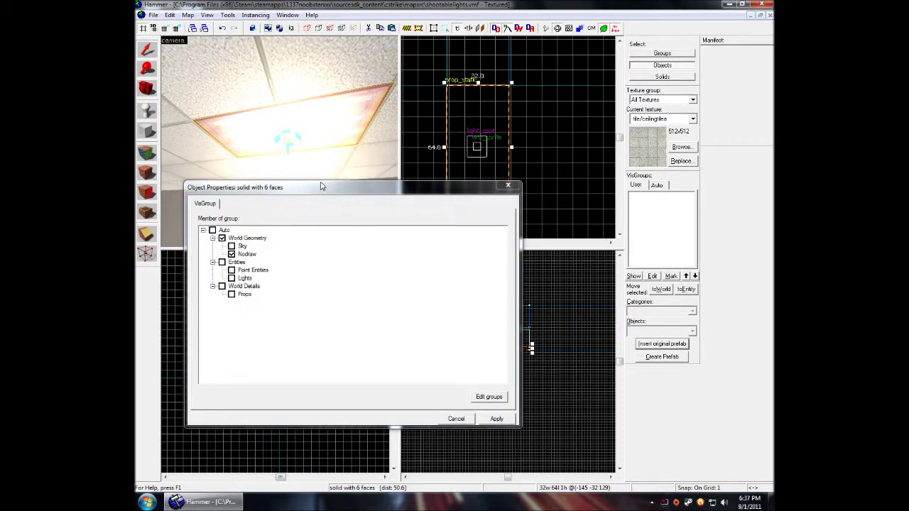
left_click_drag(321, 186, 319, 168)
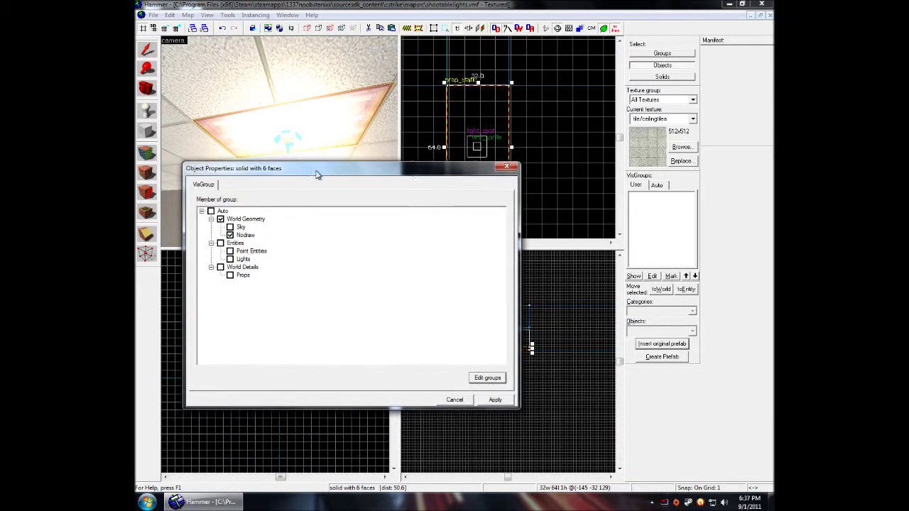
left_click(506, 167)
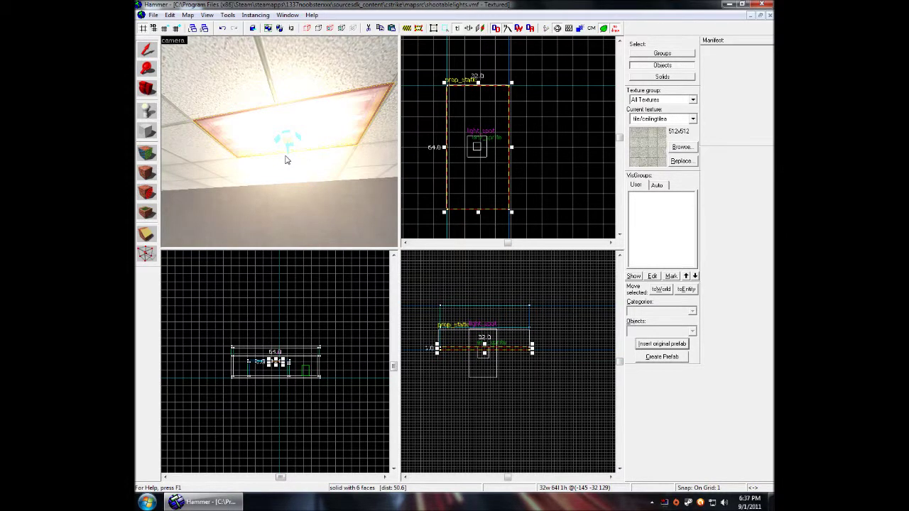
key("alt+Return")
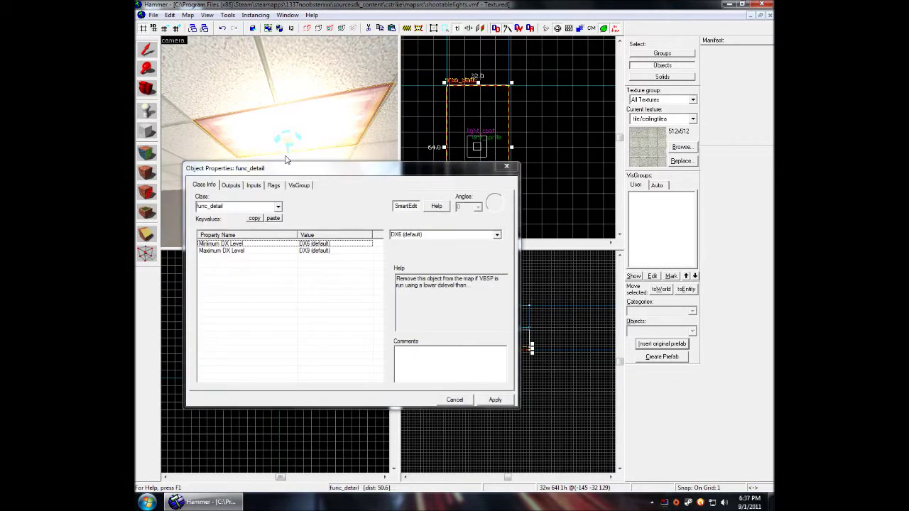
left_click_drag(289, 170, 297, 124)
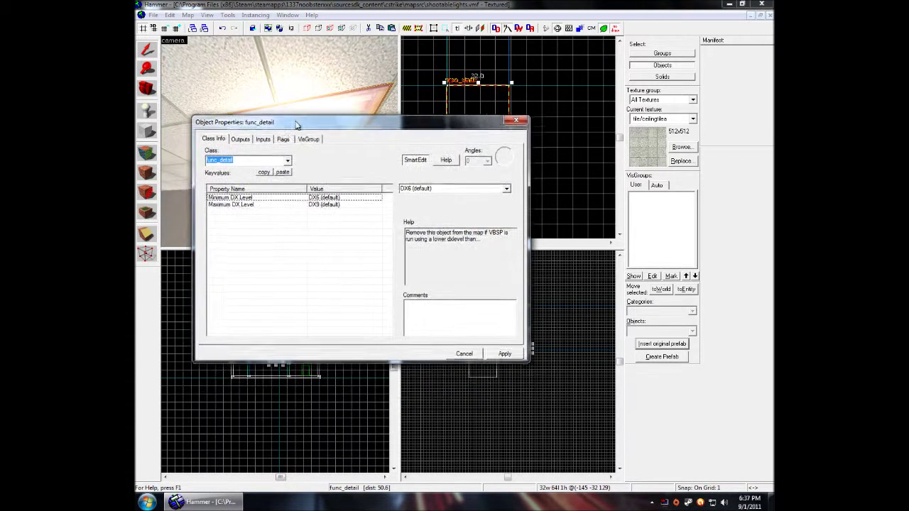
Change the covering brush's entity class to func_breakable_surf and apply it
left_click(282, 160)
left_click(286, 161)
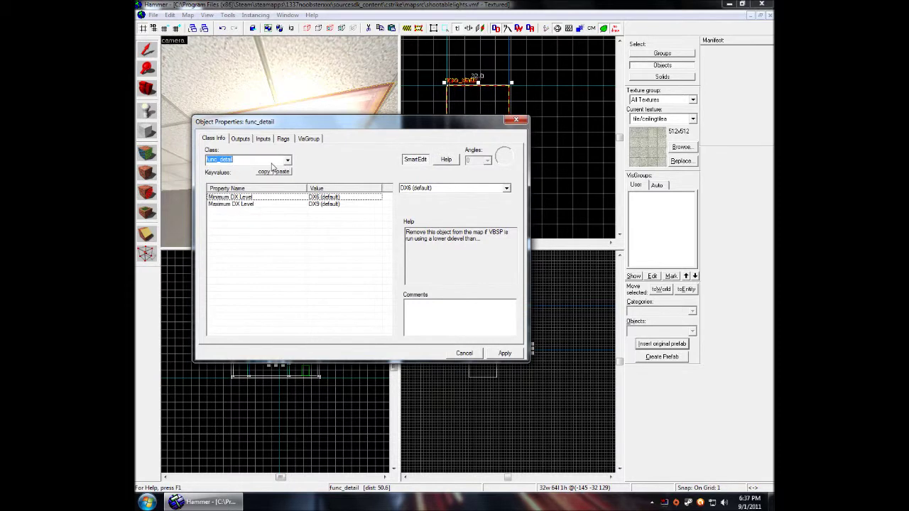
type("func")
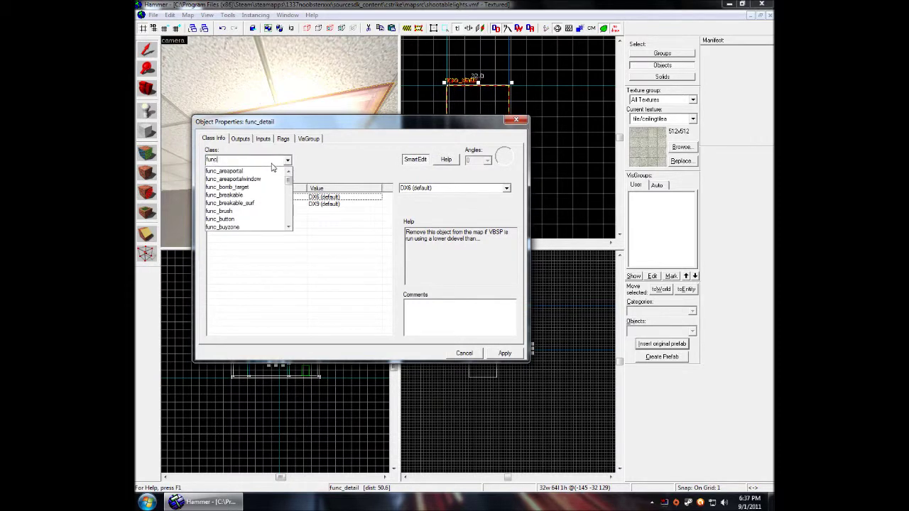
type("_bre")
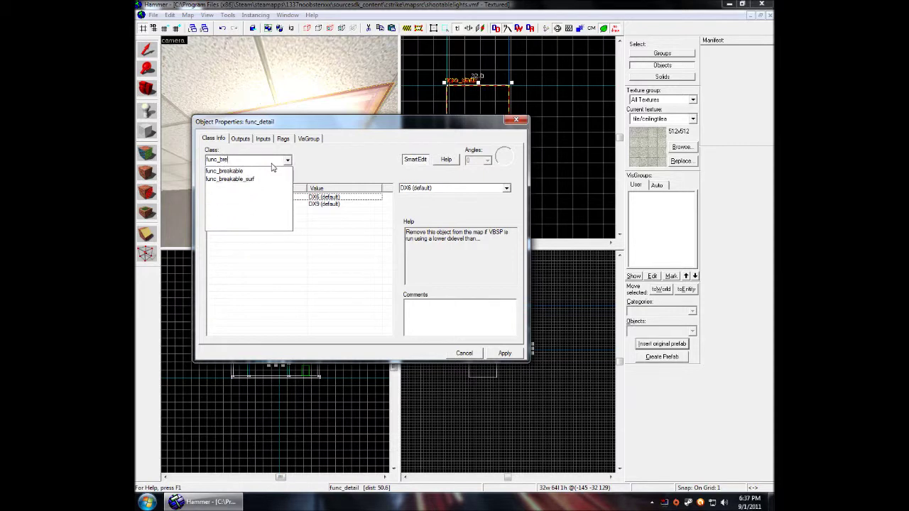
key("Down")
key("Down")
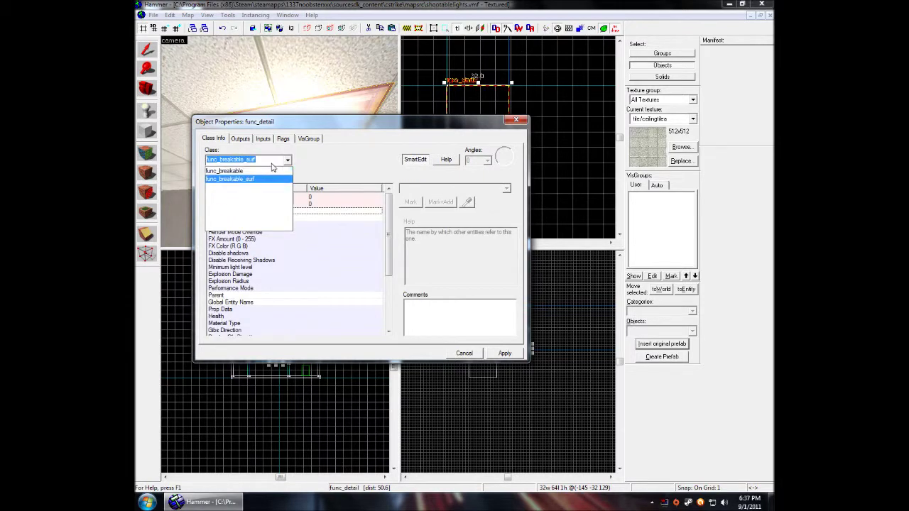
key("Up")
key("Down")
key("Return")
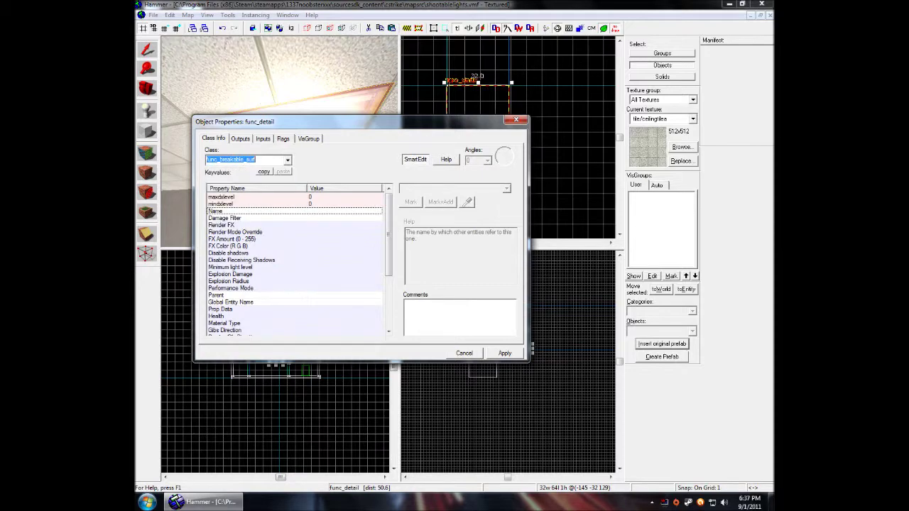
left_click(502, 354)
Review the breakable surface's properties, including its Fragility and Surface Type
left_click_drag(321, 122, 357, 113)
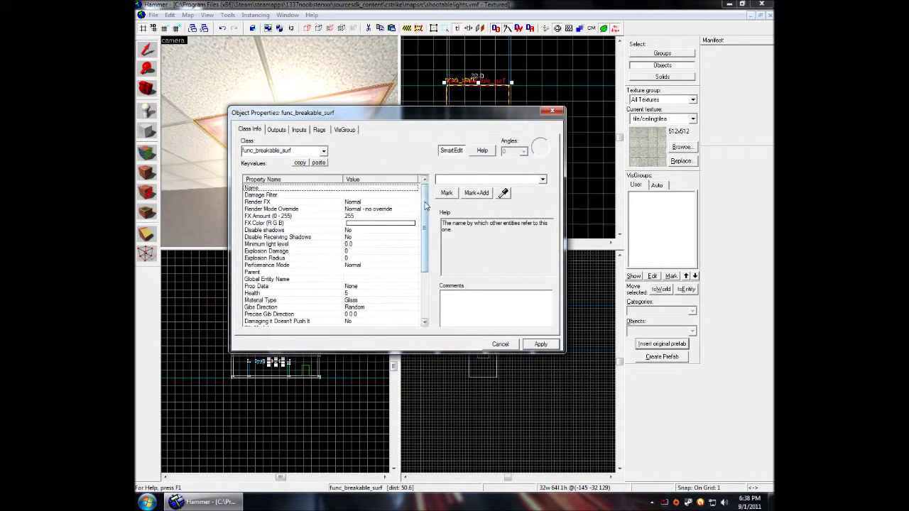
left_click_drag(425, 205, 424, 270)
left_click(268, 286)
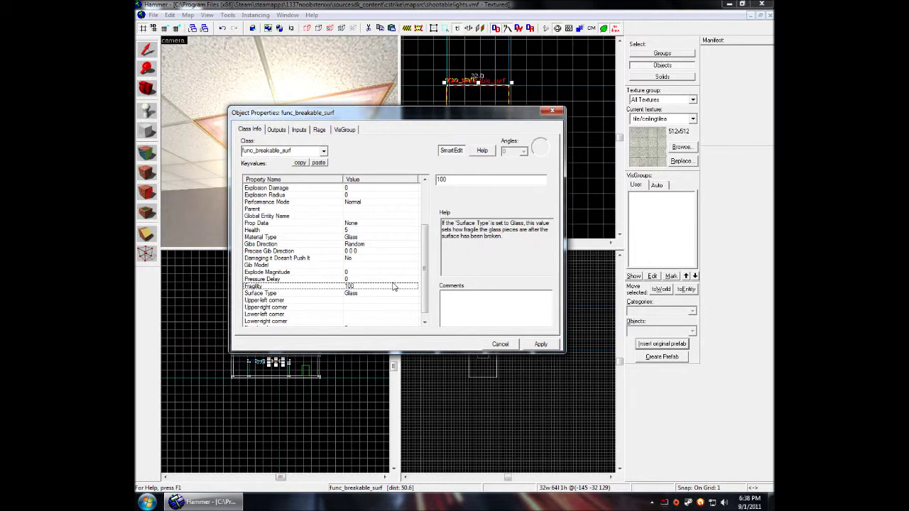
left_click_drag(426, 280, 418, 218)
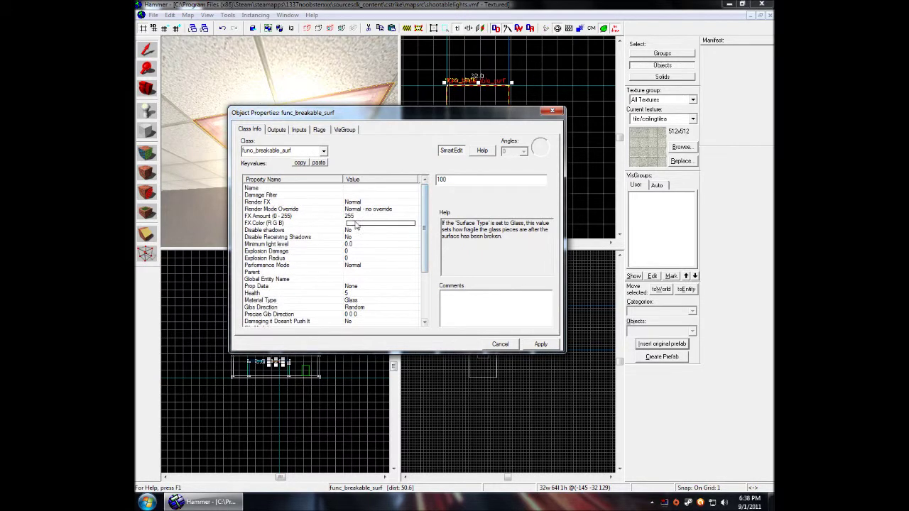
Name the breakable surface light_glass, apply the change and close its properties
left_click(314, 188)
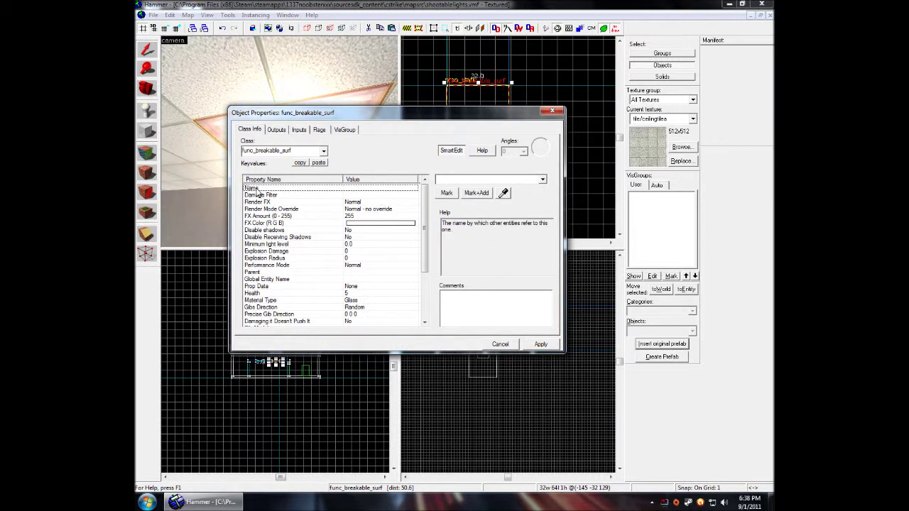
left_click(450, 179)
type("breakable")
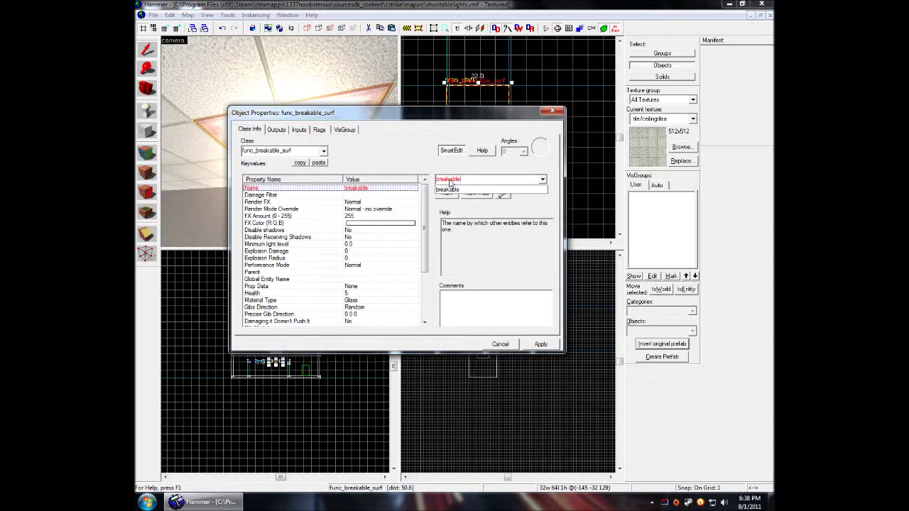
key("BackSpace")
key("BackSpace")
key("BackSpace")
key("BackSpace")
key("BackSpace")
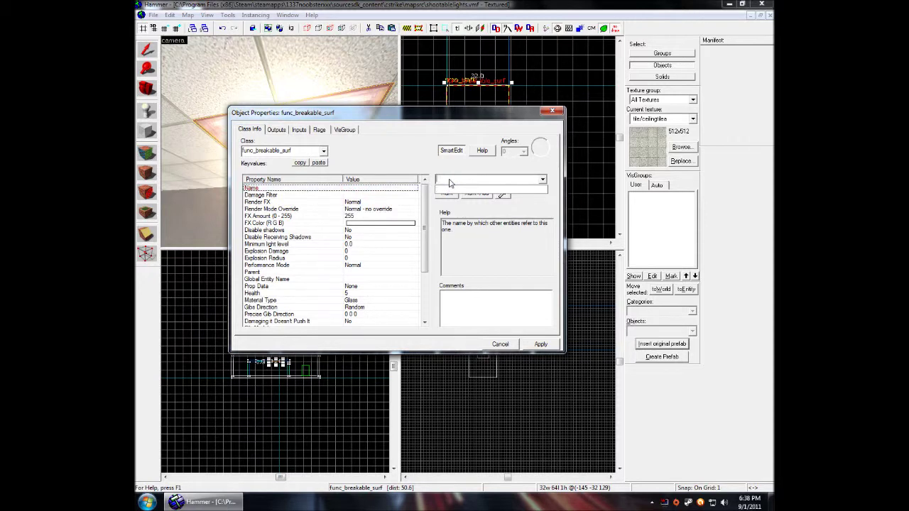
type("light_glass")
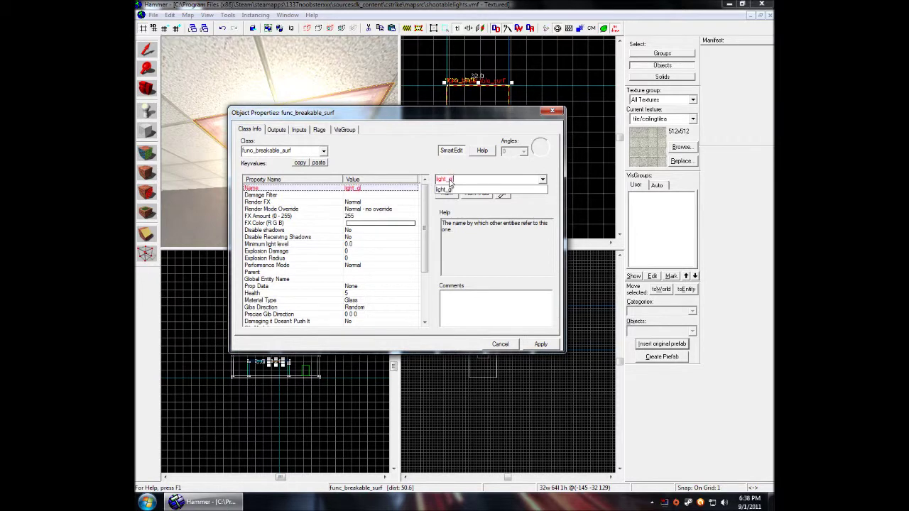
left_click(526, 343)
left_click_drag(417, 118, 395, 151)
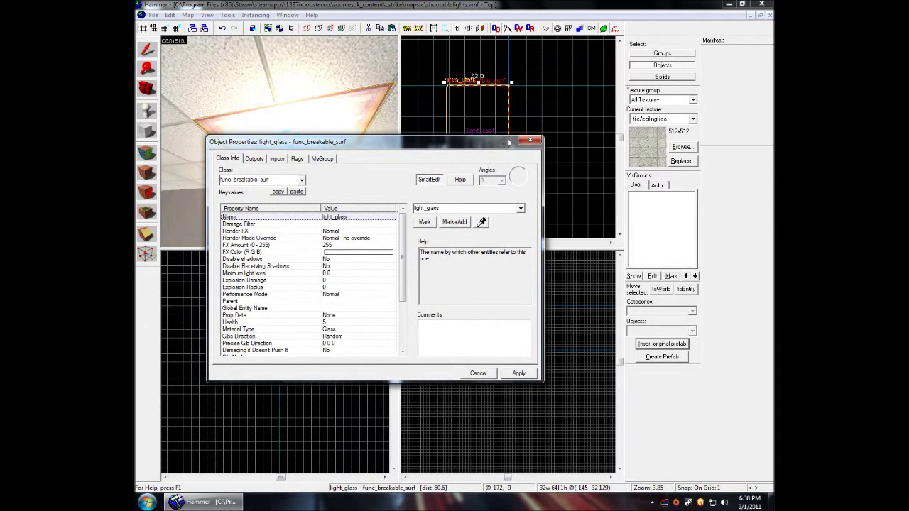
left_click(529, 140)
Select the light_spot inside the ceiling fixture and examine its properties, focusing on the Name property
key("z")
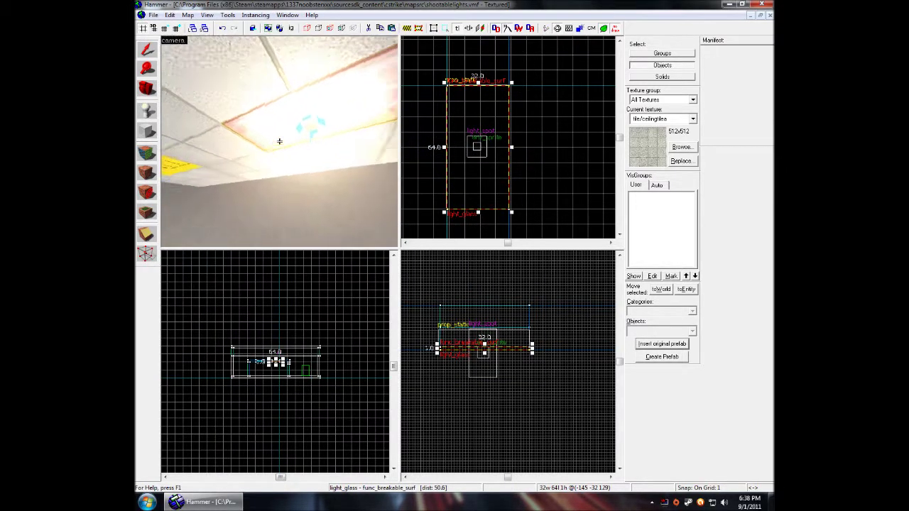
key("w")
key("z")
left_click(309, 145)
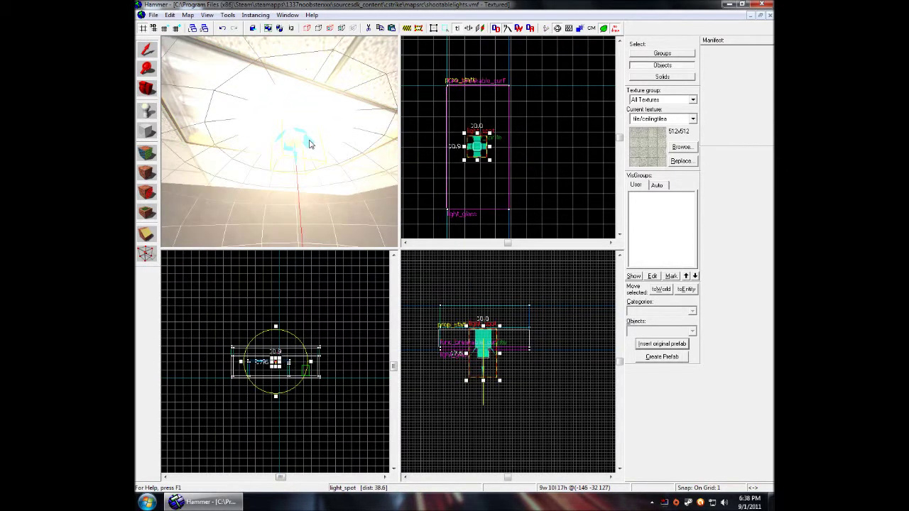
double_click(308, 145)
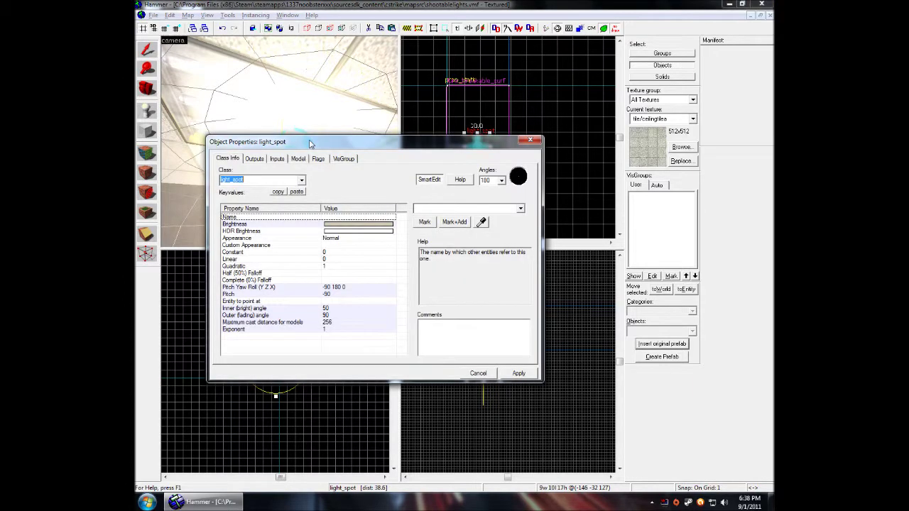
left_click_drag(309, 145, 305, 164)
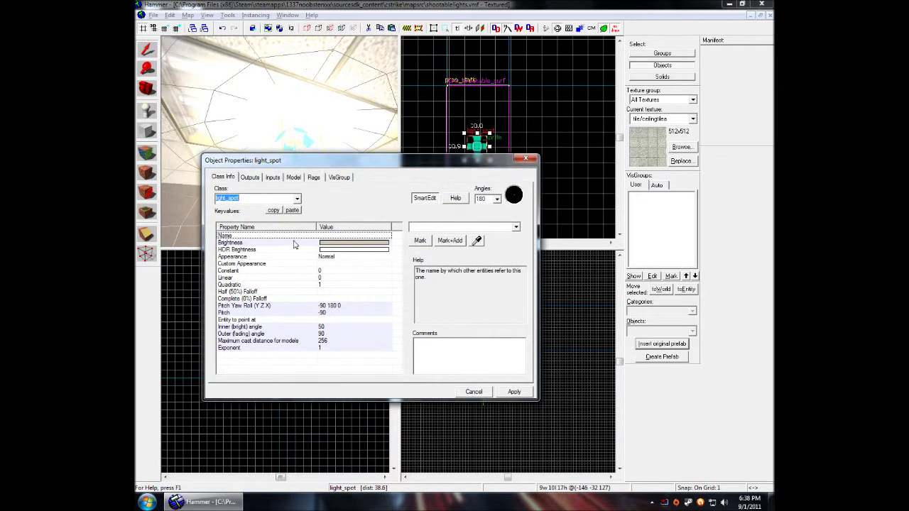
left_click_drag(297, 165, 284, 200)
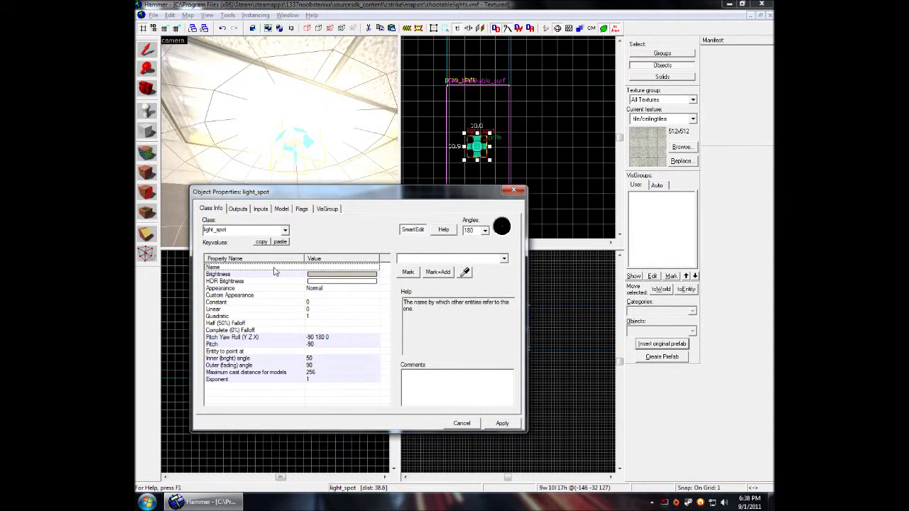
left_click(424, 260)
left_click_drag(360, 198, 371, 207)
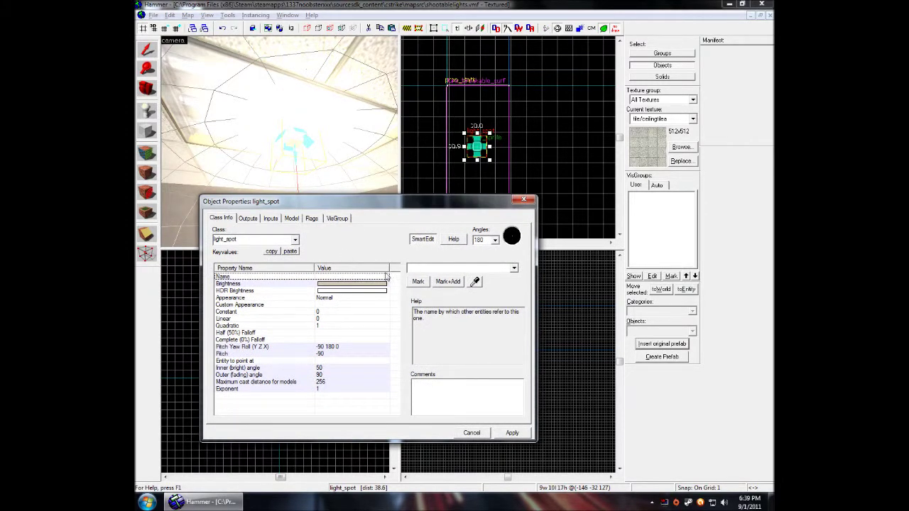
left_click_drag(302, 206, 297, 209)
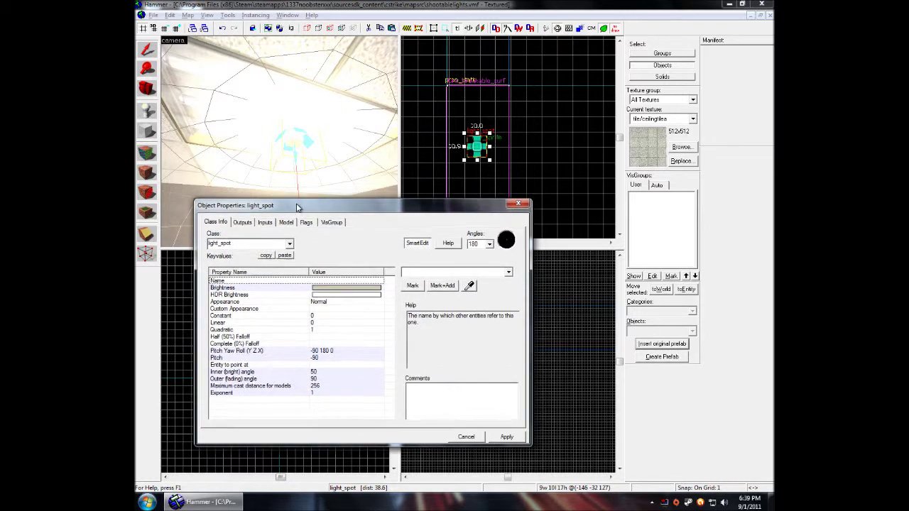
left_click(522, 203)
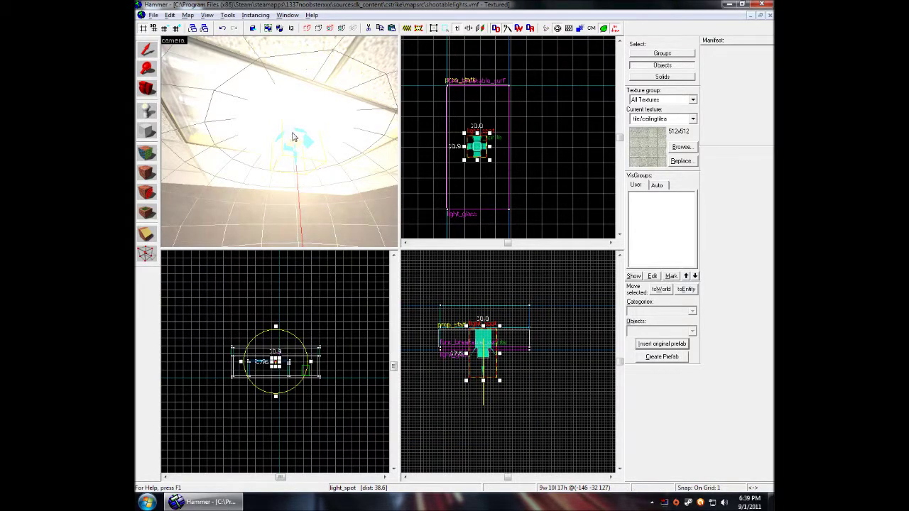
double_click(293, 137)
left_click_drag(328, 206, 329, 191)
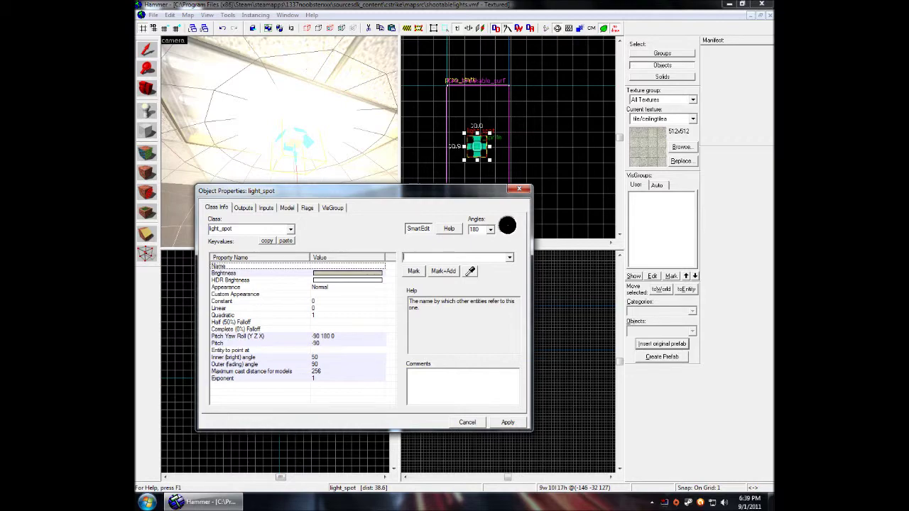
left_click(519, 189)
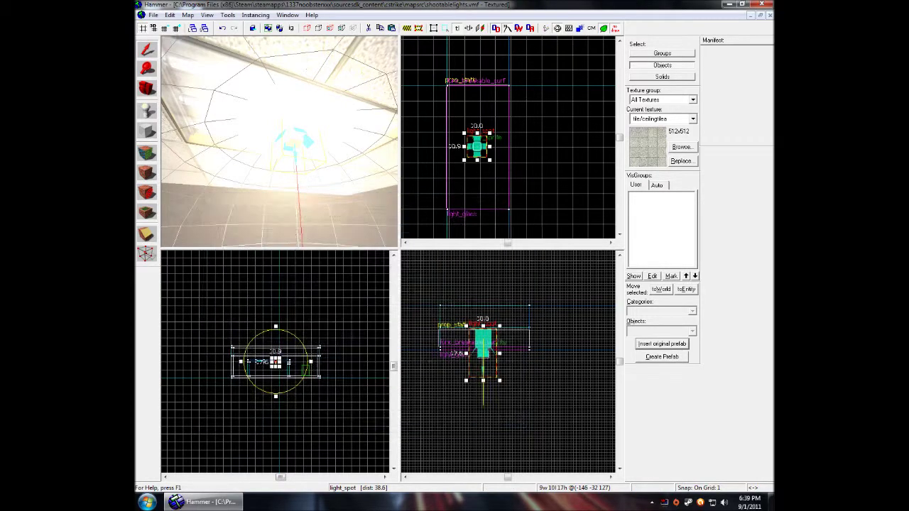
key("s")
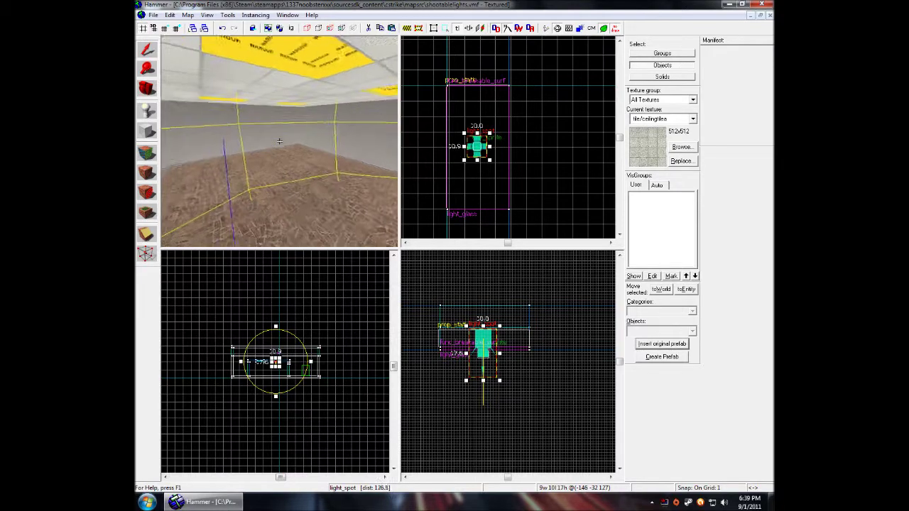
key("s")
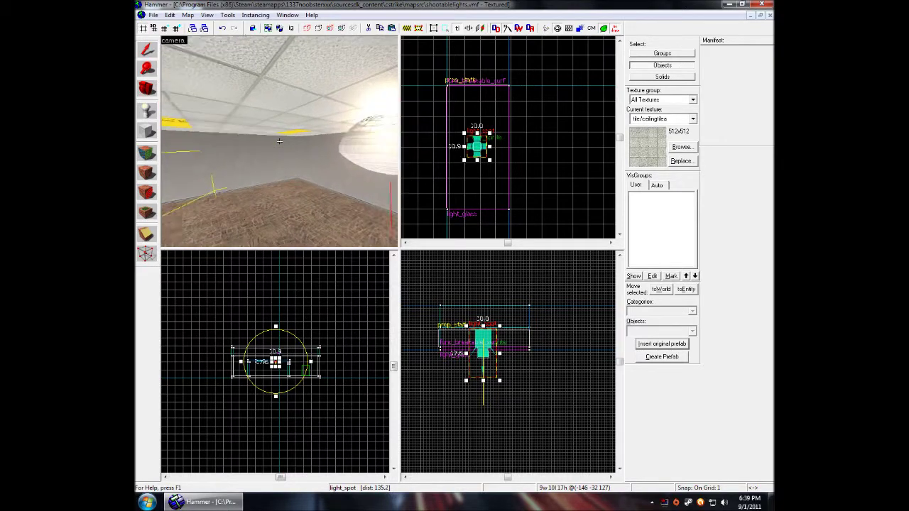
key("s")
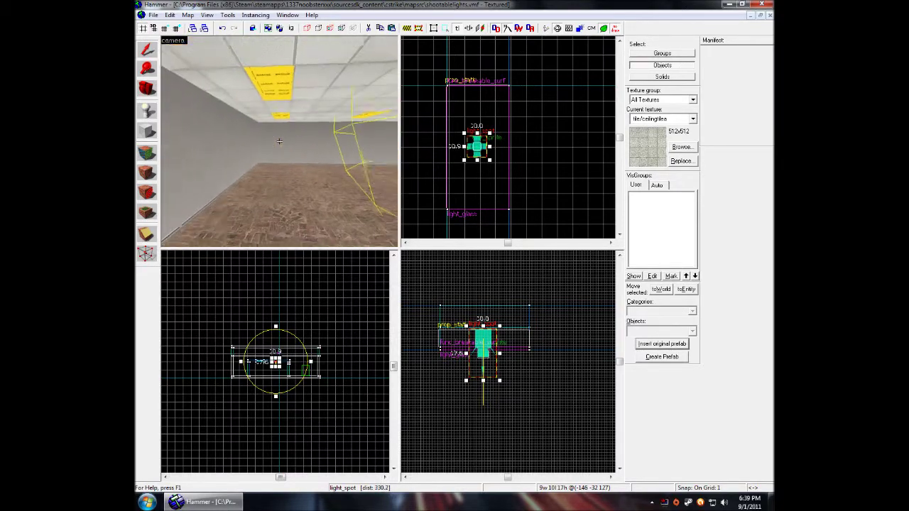
key("w")
key("s")
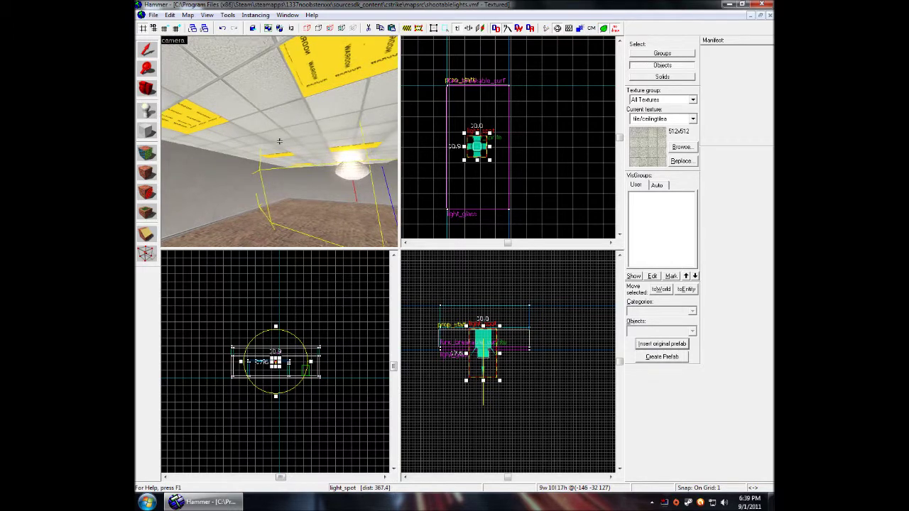
Name the light_spot inside the ceiling fixture light, apply the change and close its properties
key("d")
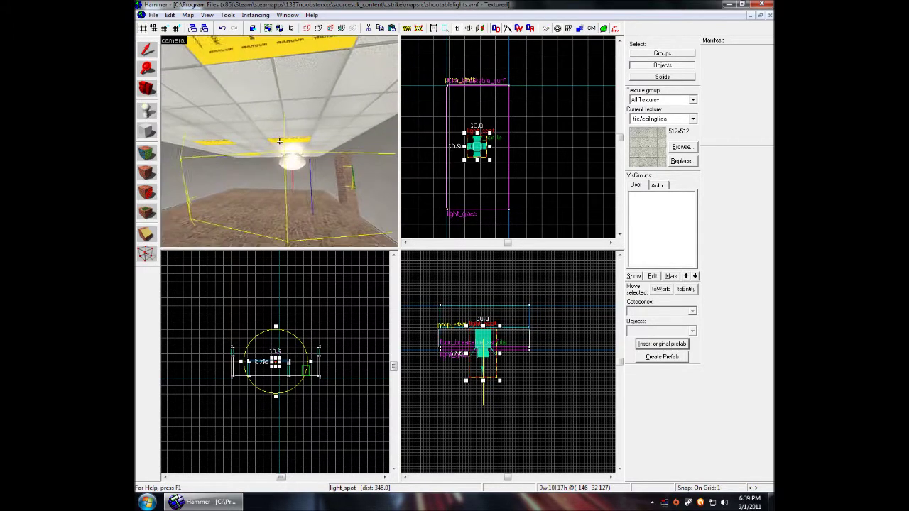
key("w")
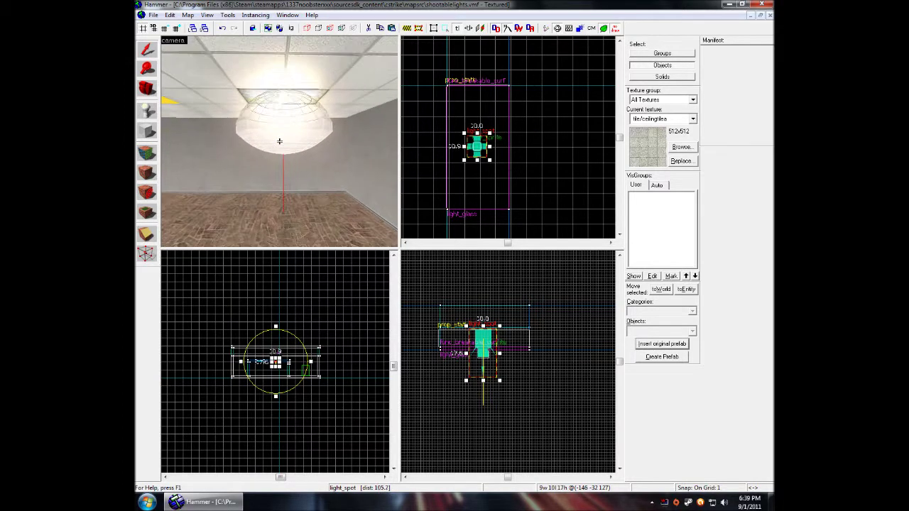
key("w")
key("s")
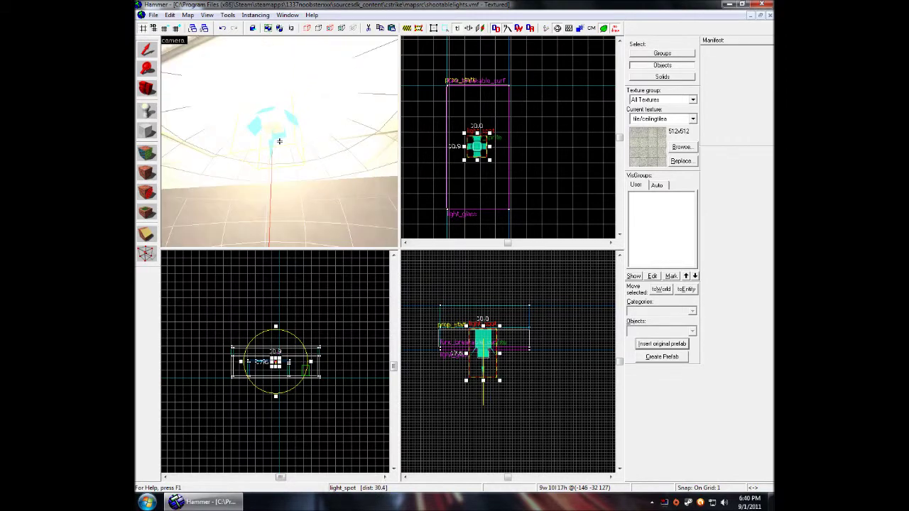
key("s")
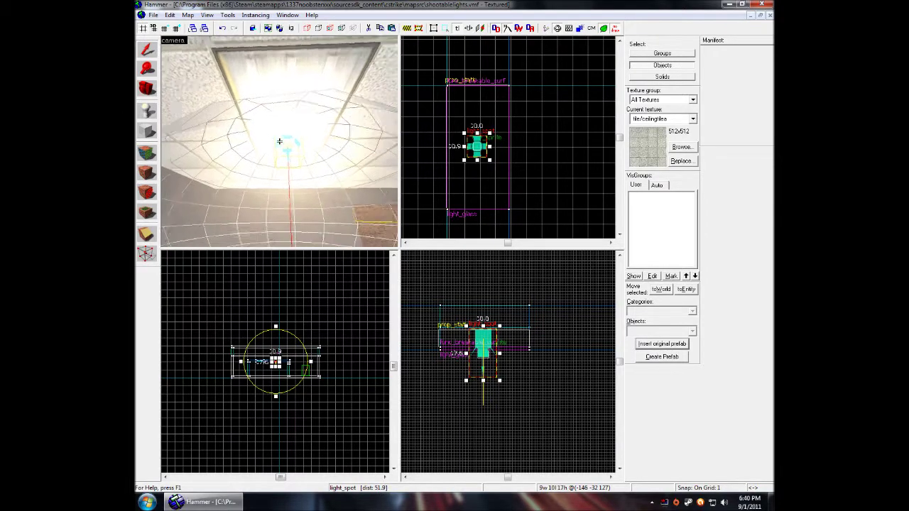
key("s")
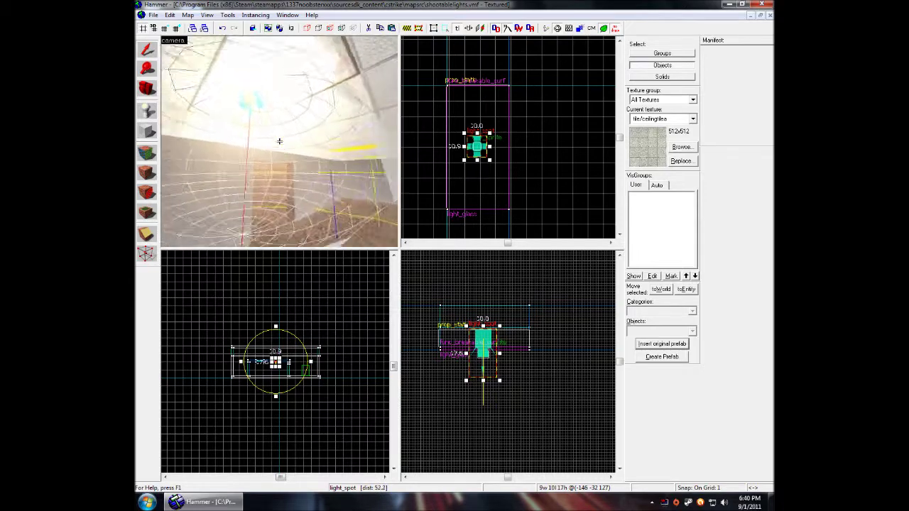
key("w")
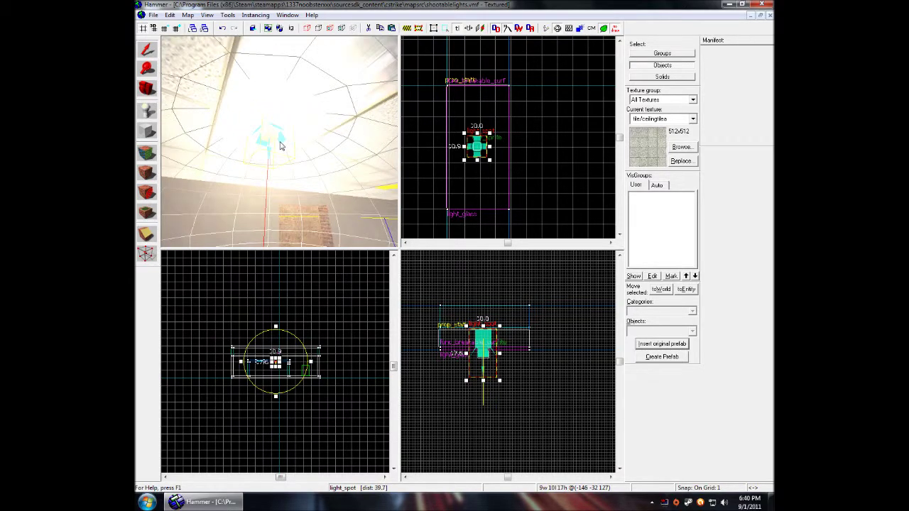
key("alt+Return")
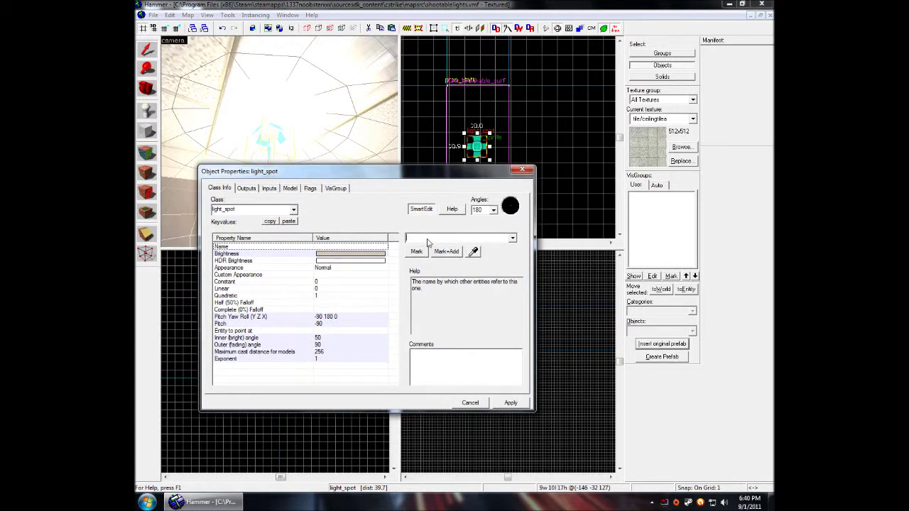
left_click(428, 240)
type("light")
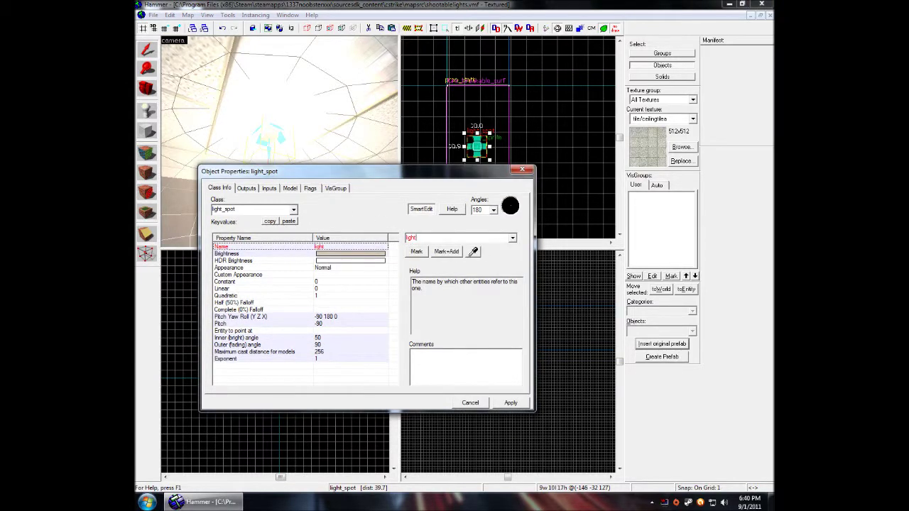
left_click(512, 403)
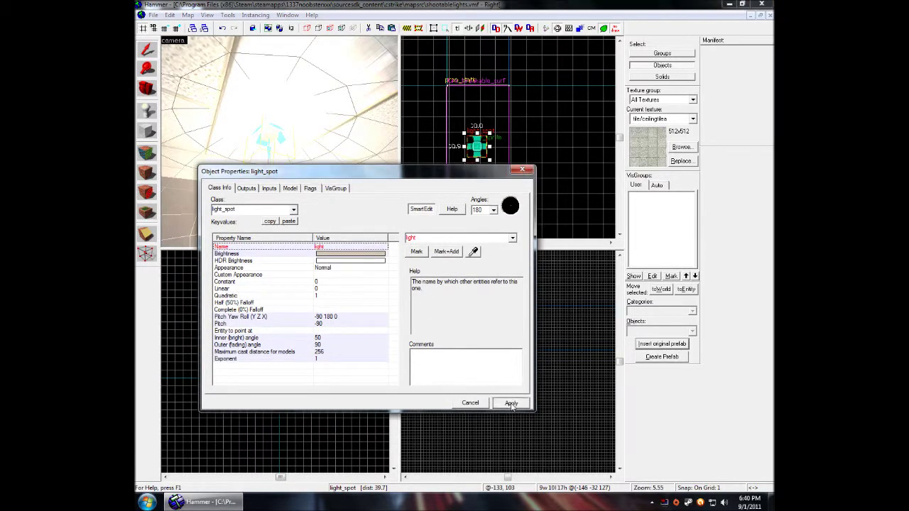
left_click(519, 172)
Select the env_sprite inside the ceiling fixture, name it light_glow, apply the change and close its properties
key("z")
key("w")
left_click(277, 149)
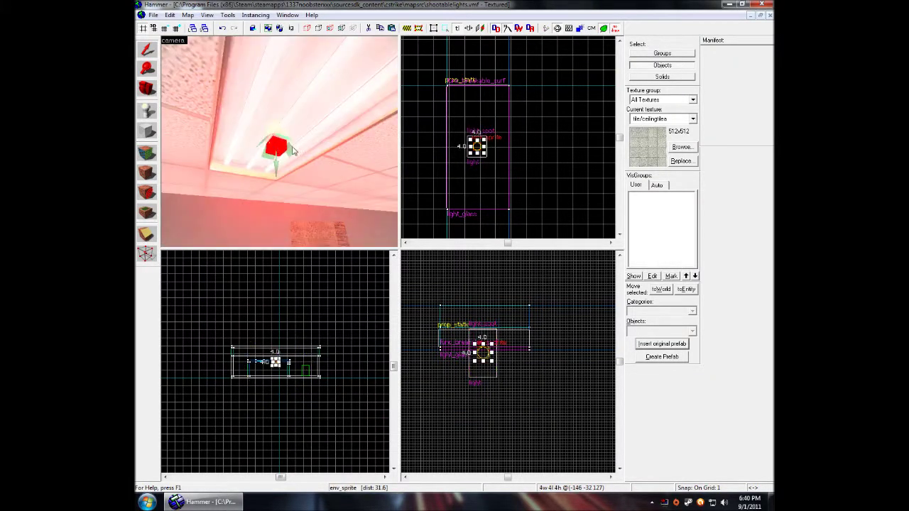
key("w")
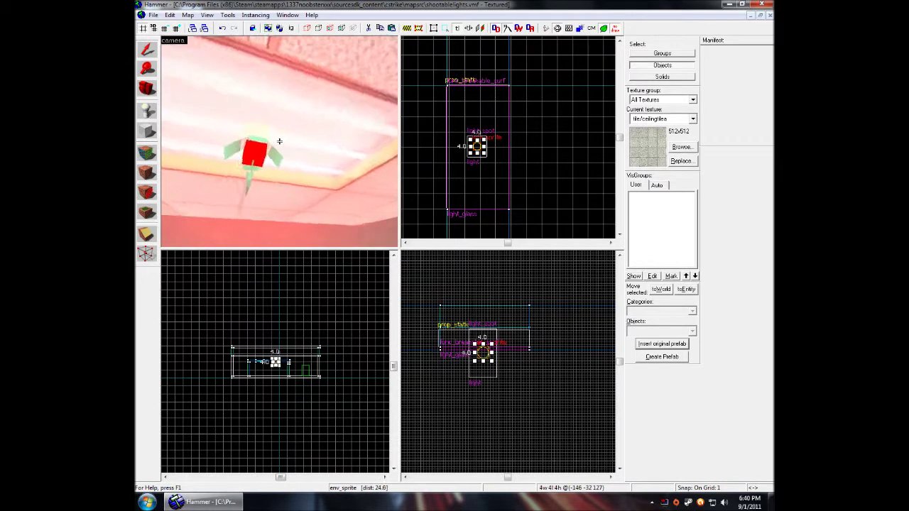
key("w")
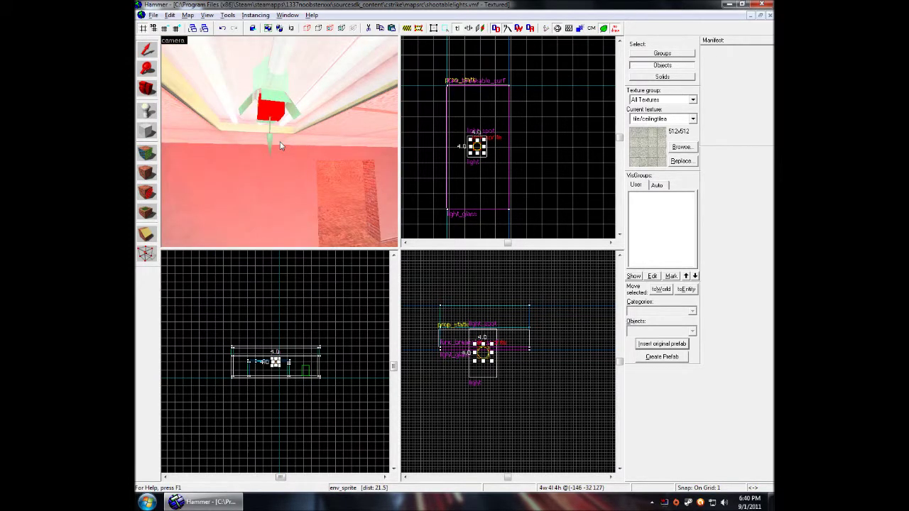
key("alt+Return")
left_click_drag(294, 179, 293, 158)
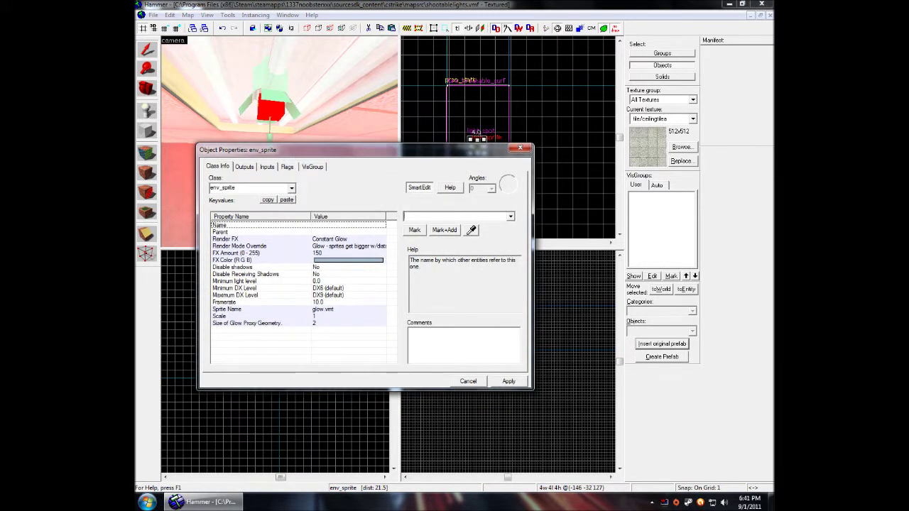
type("light_")
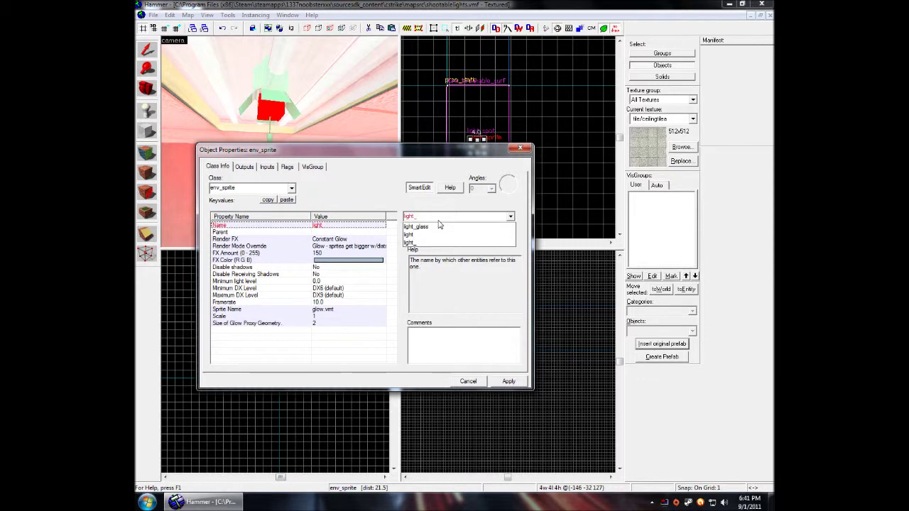
type("glow")
left_click(496, 380)
left_click(506, 382)
left_click_drag(482, 154, 472, 185)
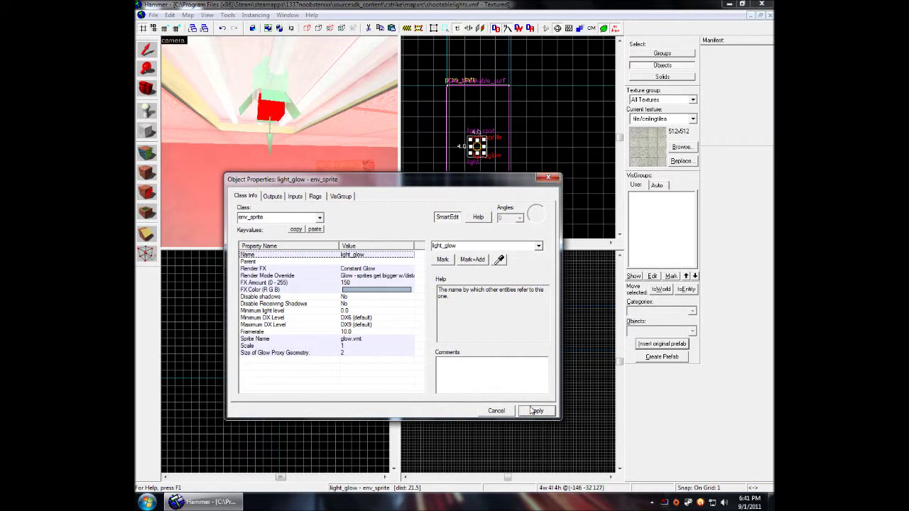
left_click(540, 181)
Select the light_glass breakable surface covering the fixture and open its outputs in the object properties
key("z")
key("w")
key("w")
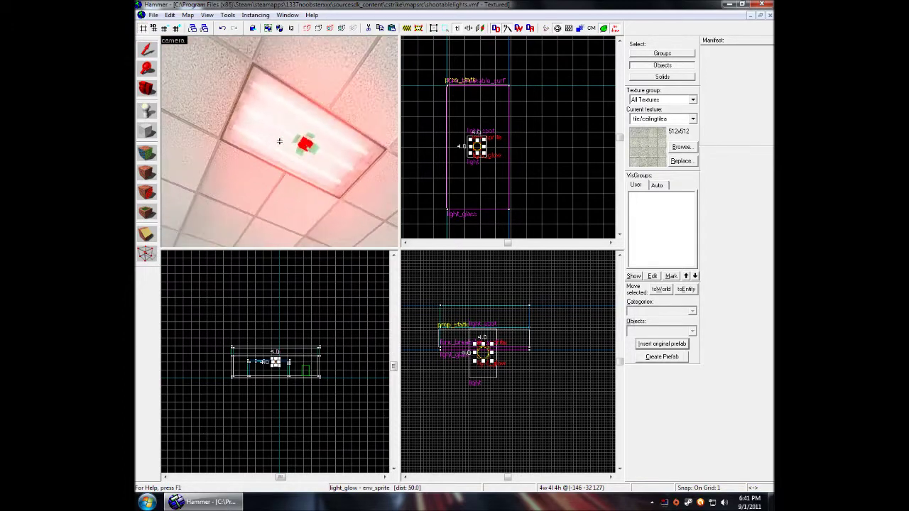
key("d")
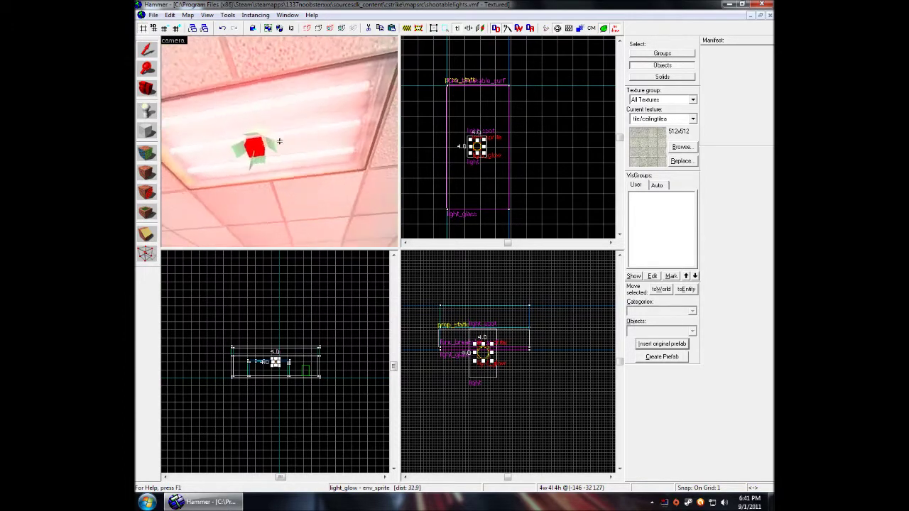
key("z")
left_click(277, 112)
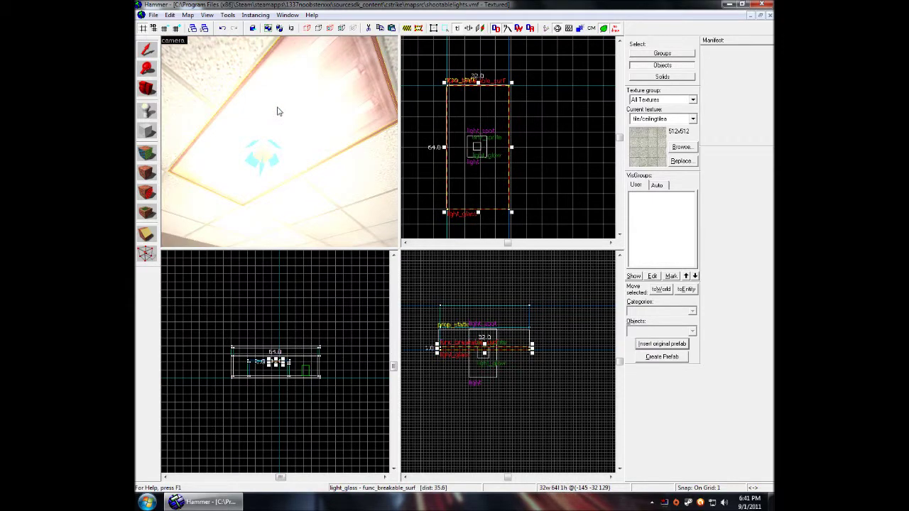
key("alt+Return")
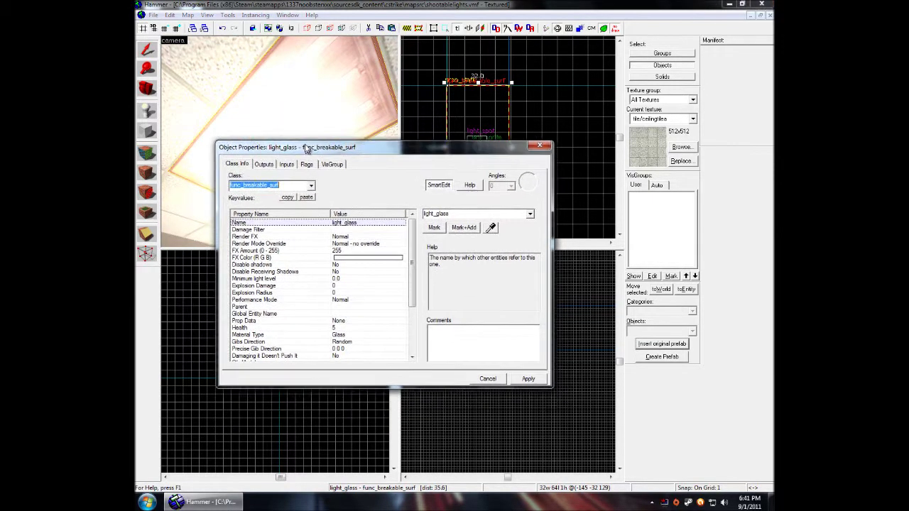
left_click_drag(305, 147, 295, 146)
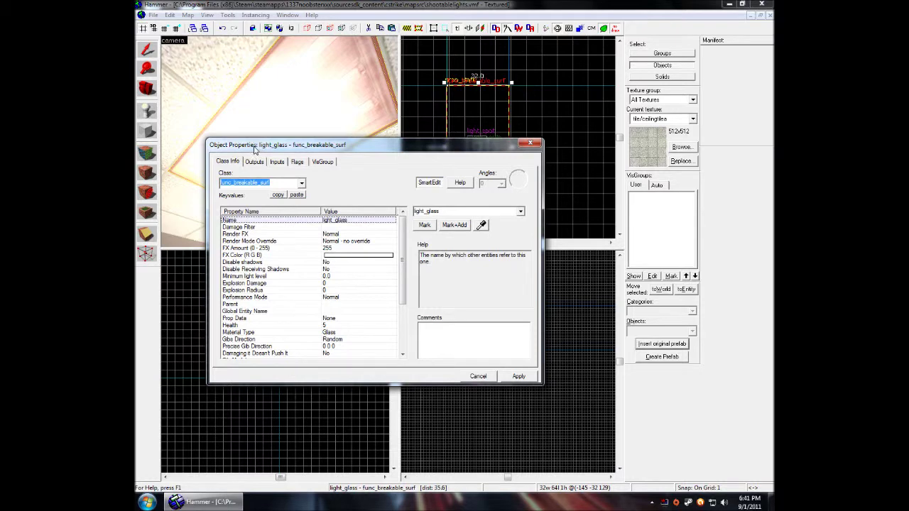
left_click_drag(256, 149, 251, 157)
left_click(247, 172)
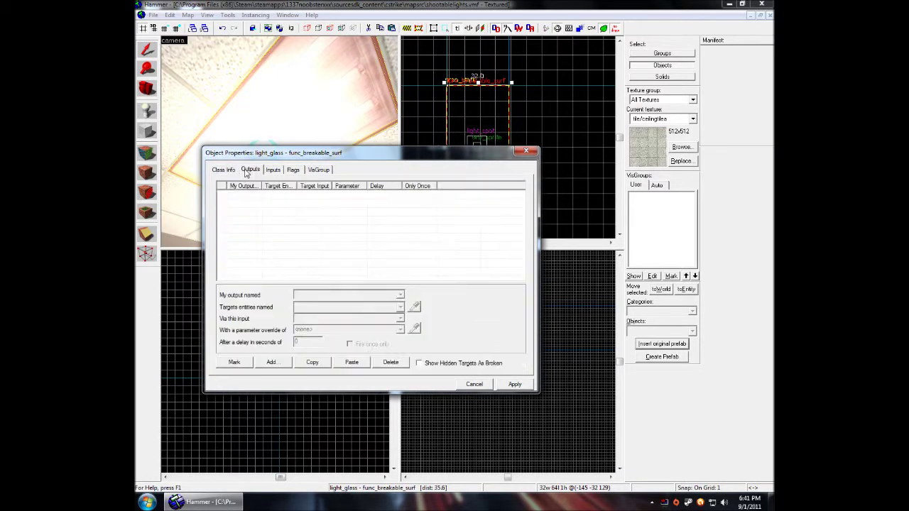
left_click(215, 171)
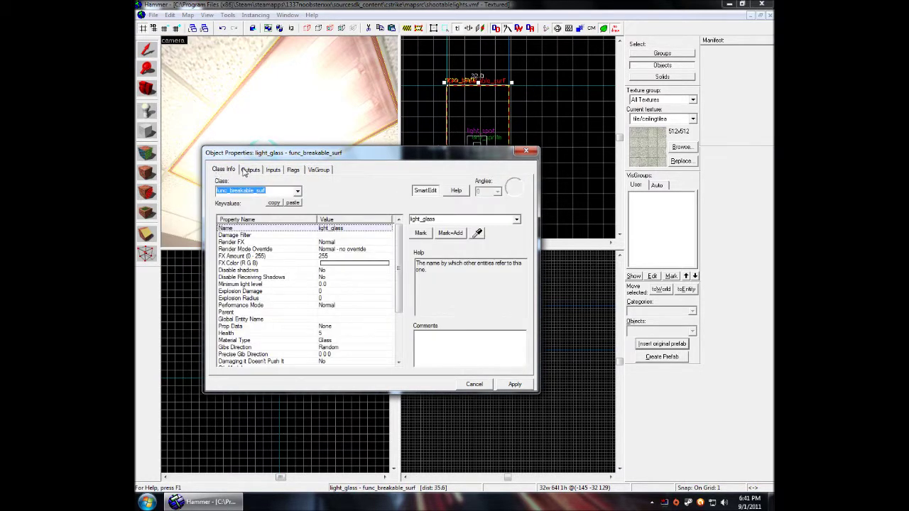
left_click(244, 172)
left_click_drag(247, 152, 266, 196)
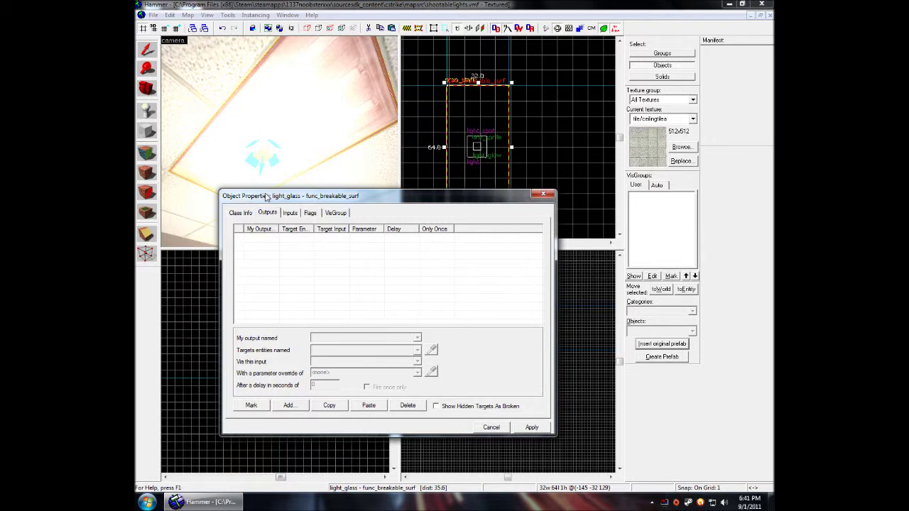
left_click_drag(265, 197, 266, 206)
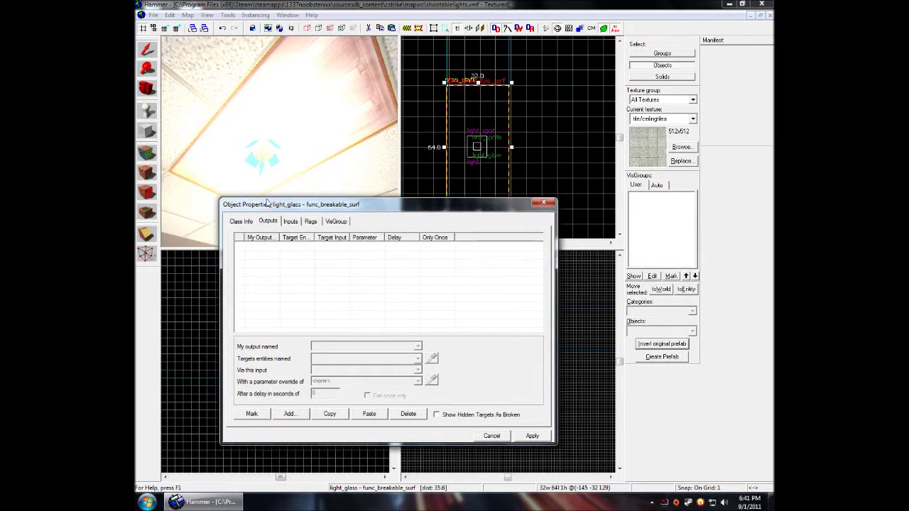
left_click_drag(318, 206, 311, 220)
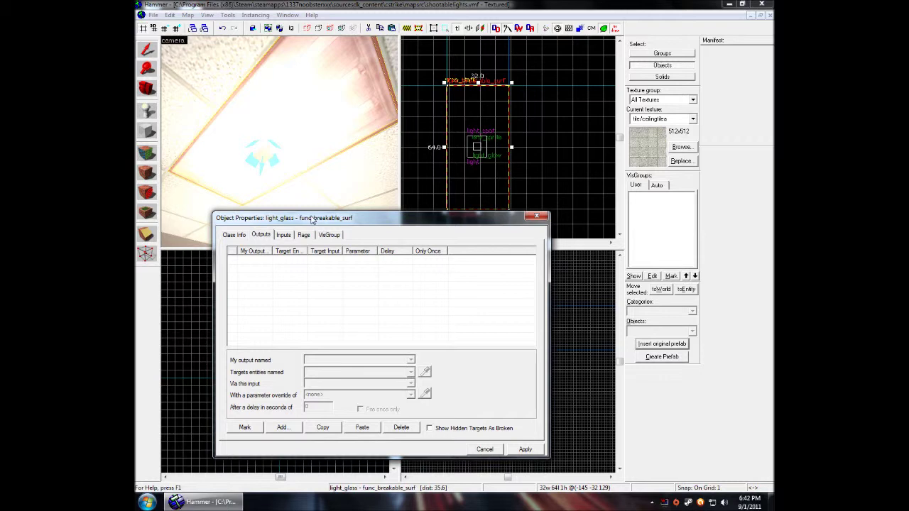
Add an OnBreak output to the breakable glass that targets the entity named light
left_click(284, 427)
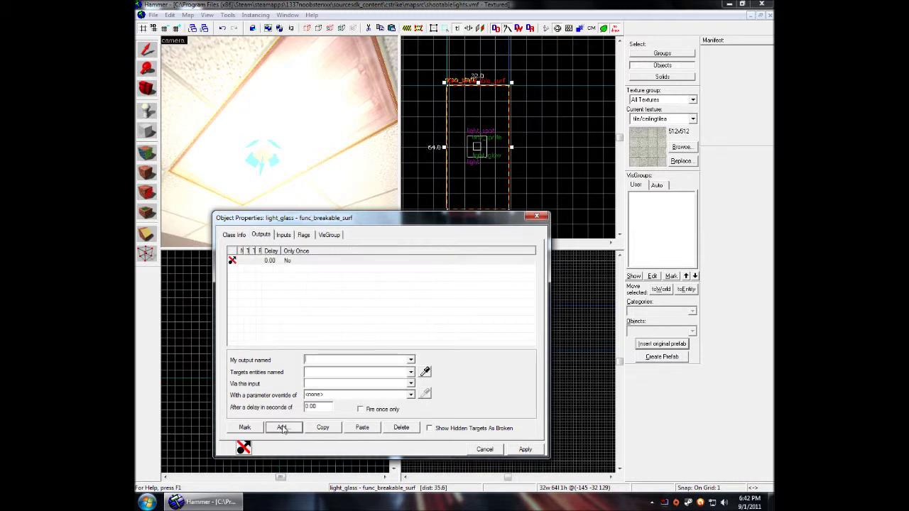
left_click(261, 261)
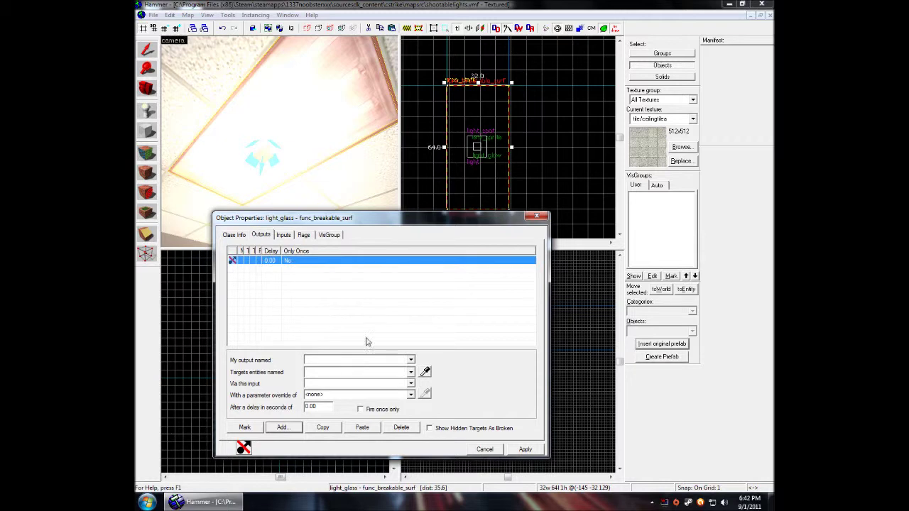
left_click(411, 360)
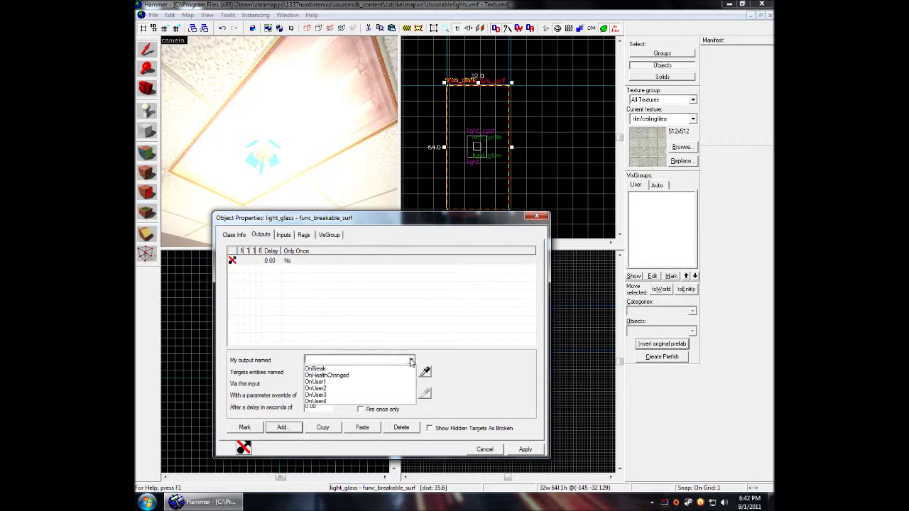
left_click(365, 370)
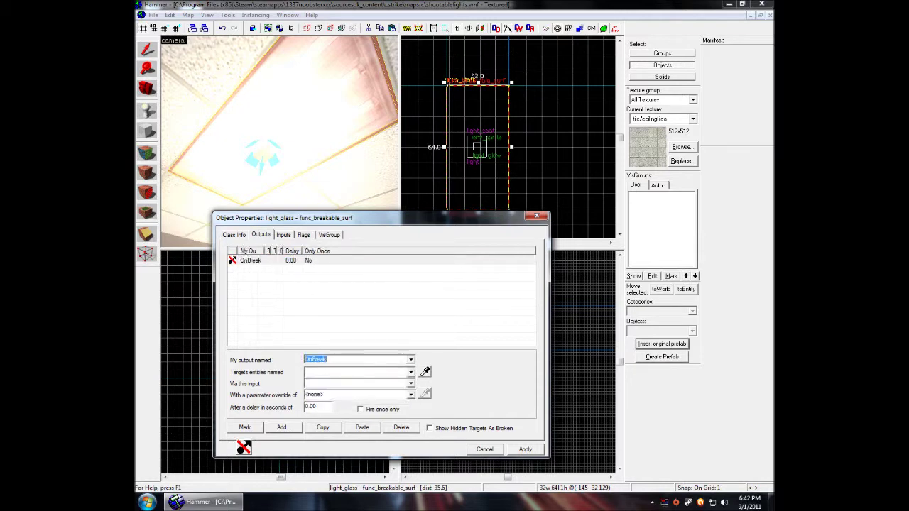
left_click(410, 372)
type("light")
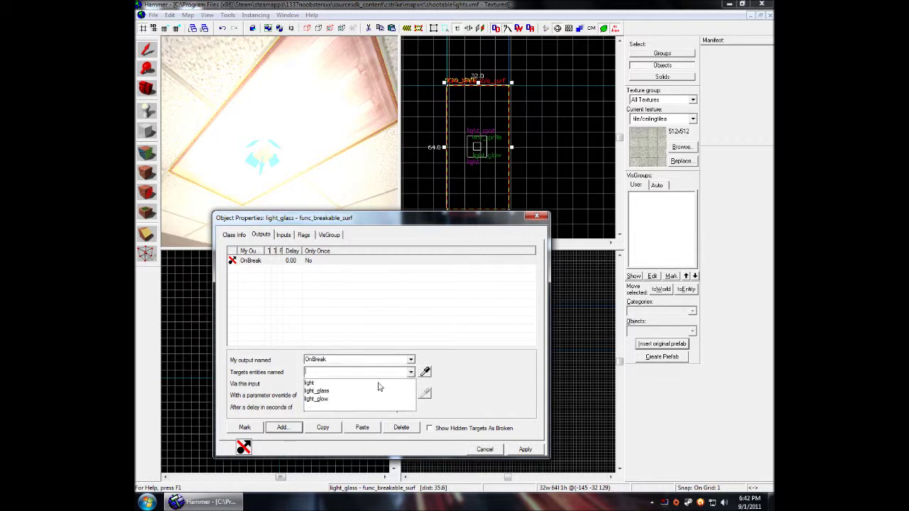
key("Return")
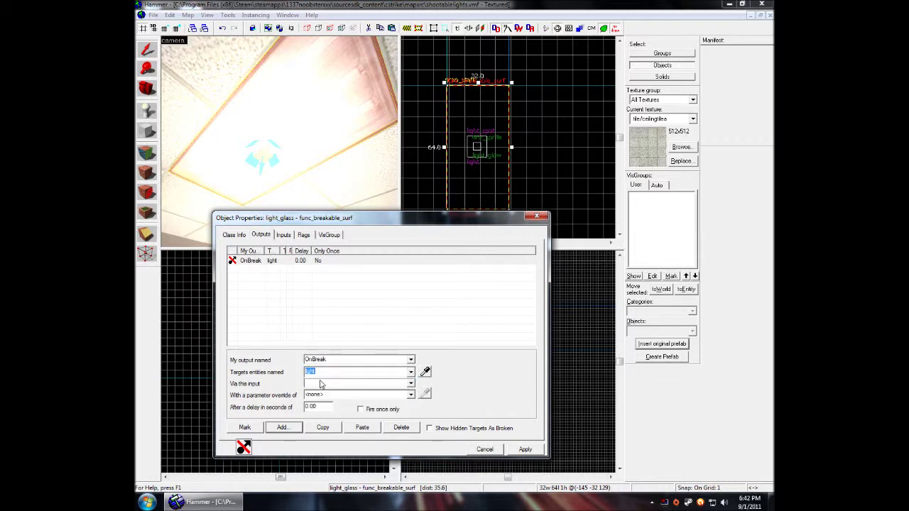
Set the OnBreak output's target input to TurnOff for the light
left_click(411, 383)
scroll(403, 391, "down", 5)
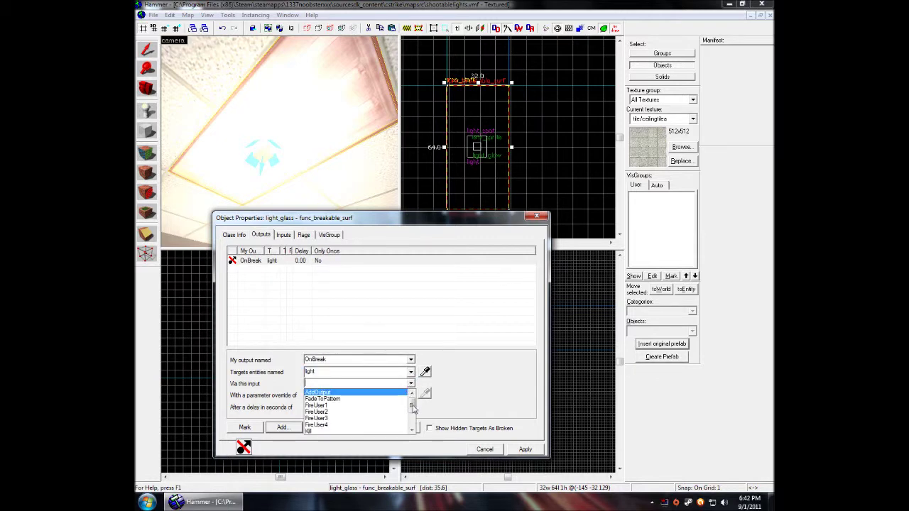
left_click(362, 426)
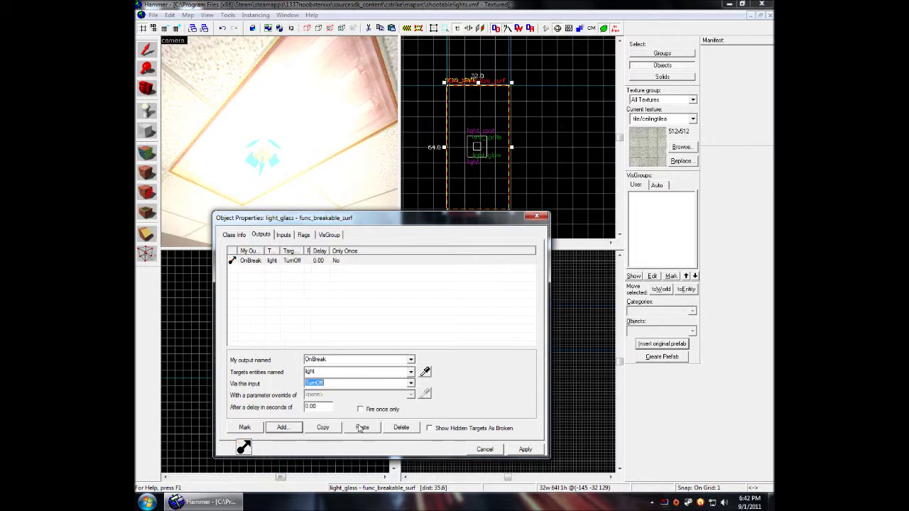
left_click(410, 383)
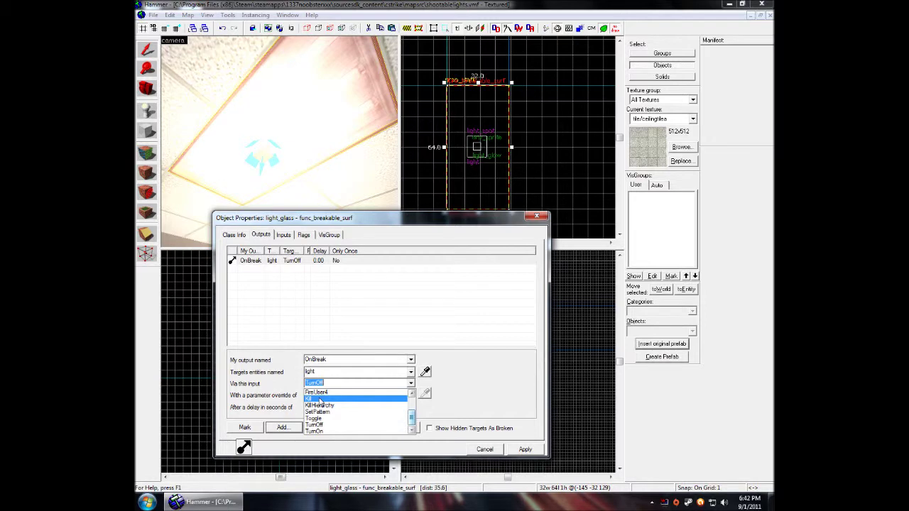
left_click(318, 424)
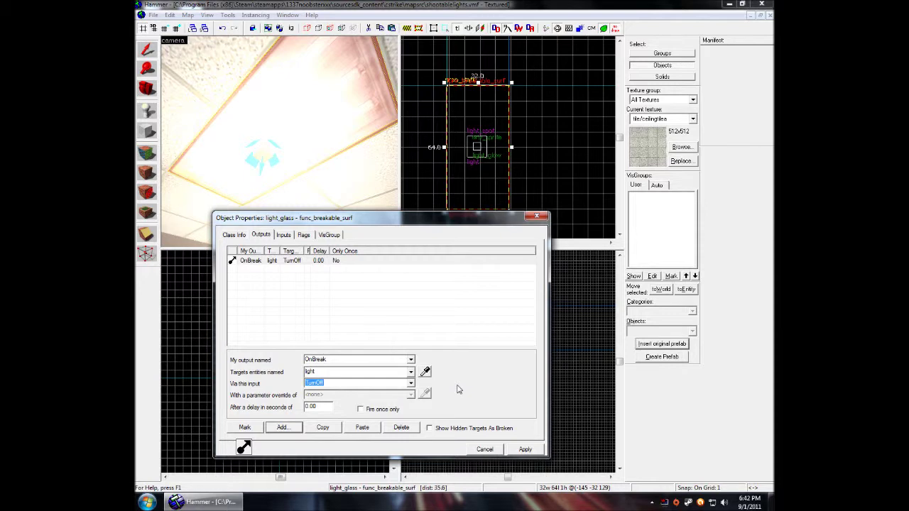
Check the available inputs for the OnBreak output targeting light and keep TurnOff chosen
left_click(411, 383)
left_click(411, 384)
left_click(326, 221)
mouse_move(327, 223)
left_mouse_down()
mouse_move(313, 227)
mouse_move(321, 230)
left_mouse_up()
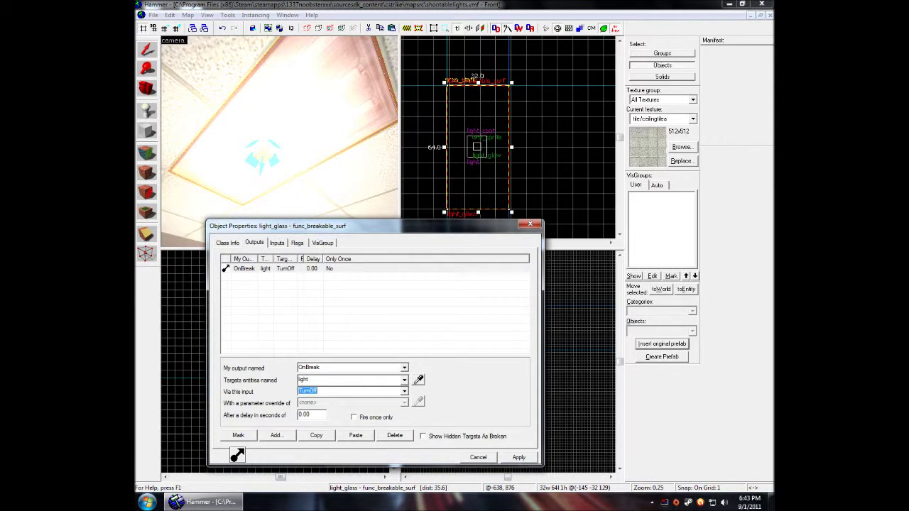
left_click(404, 393)
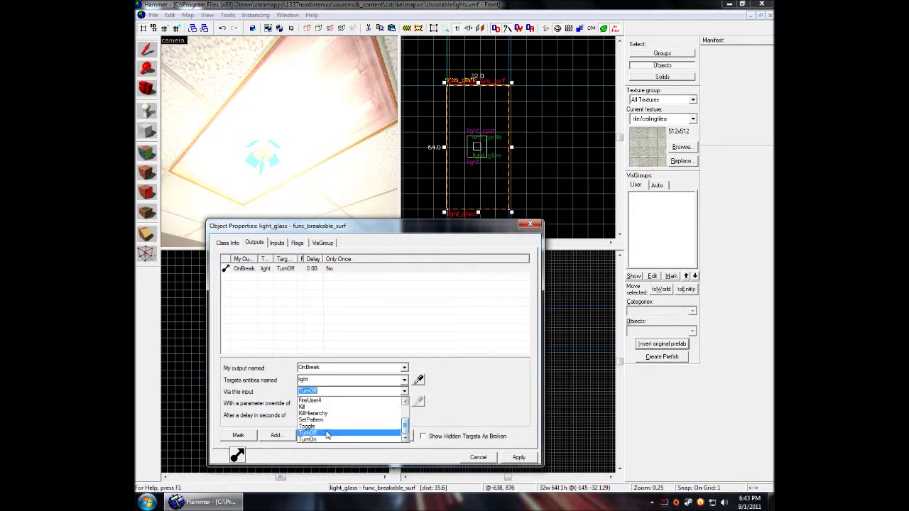
left_click(327, 434)
left_click(294, 285)
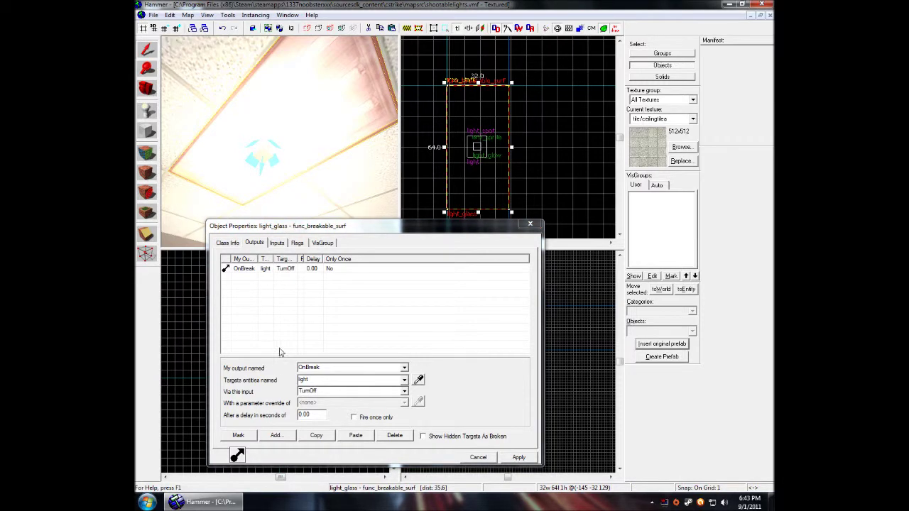
Add a second OnBreak output to the breakable glass that targets the entity named light_glow
left_click(276, 436)
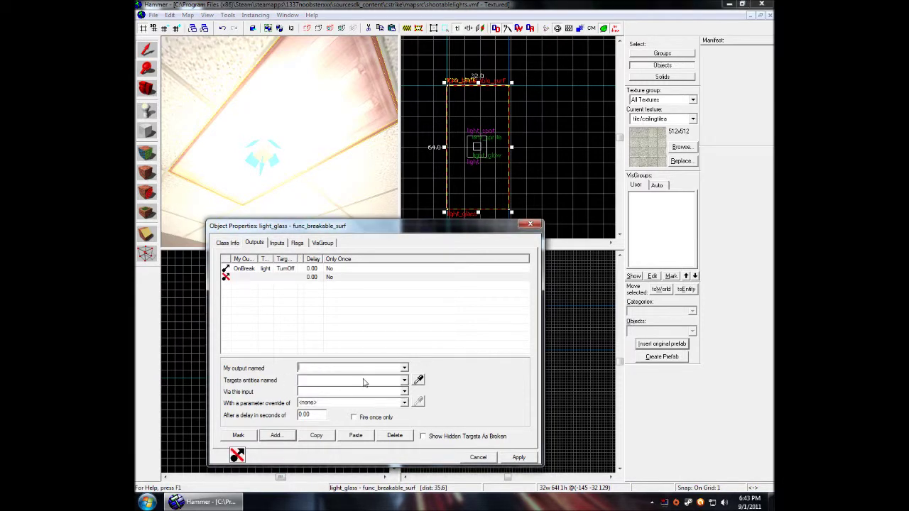
left_click(404, 368)
left_click(371, 377)
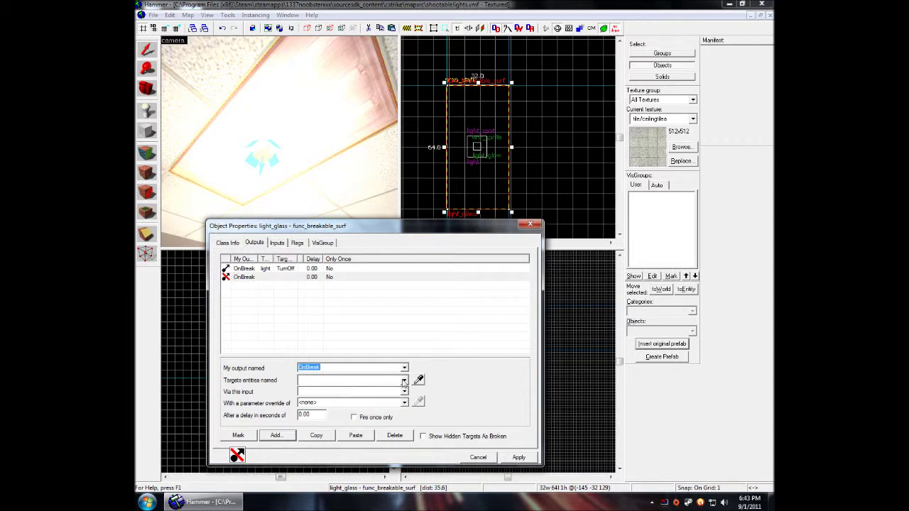
left_click(404, 381)
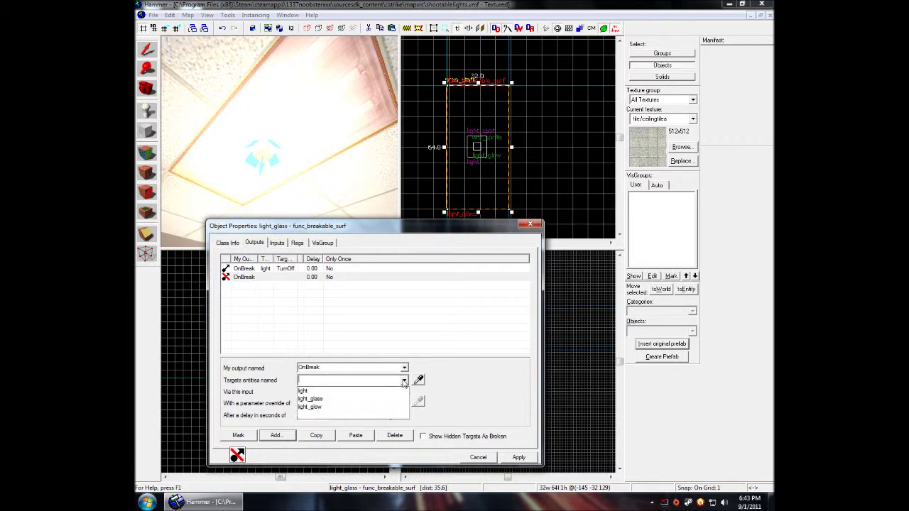
left_click(320, 409)
Set the light_glow output's target input to ToggleSprite, apply the outputs and close the object properties
left_click(404, 391)
scroll(331, 426, "down", 3)
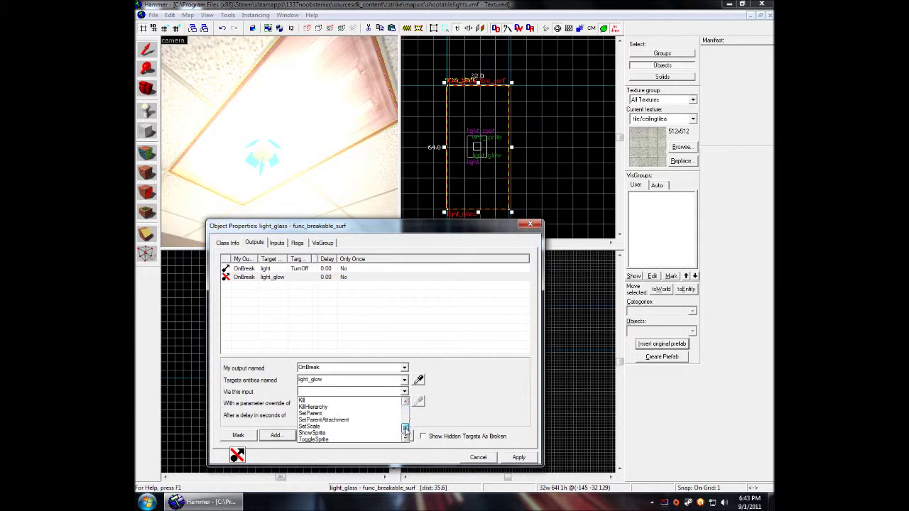
left_click(328, 439)
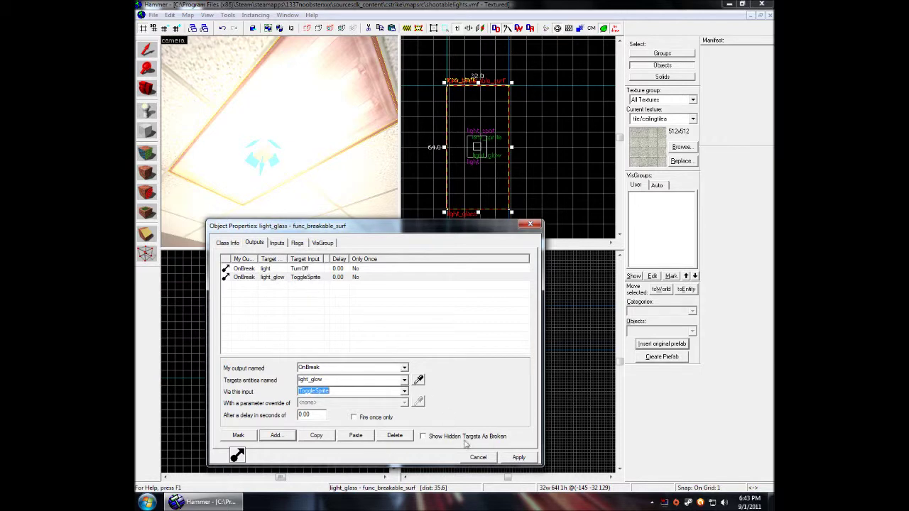
left_click(517, 457)
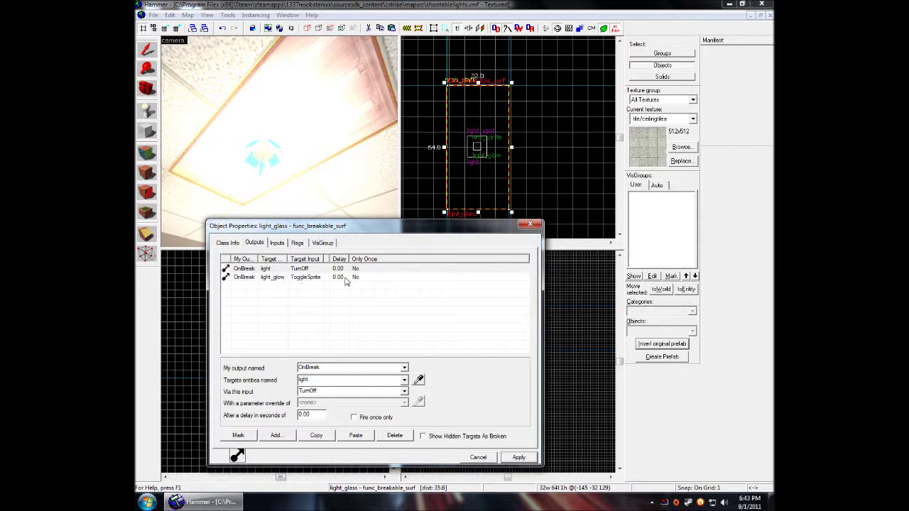
left_click_drag(397, 230, 422, 156)
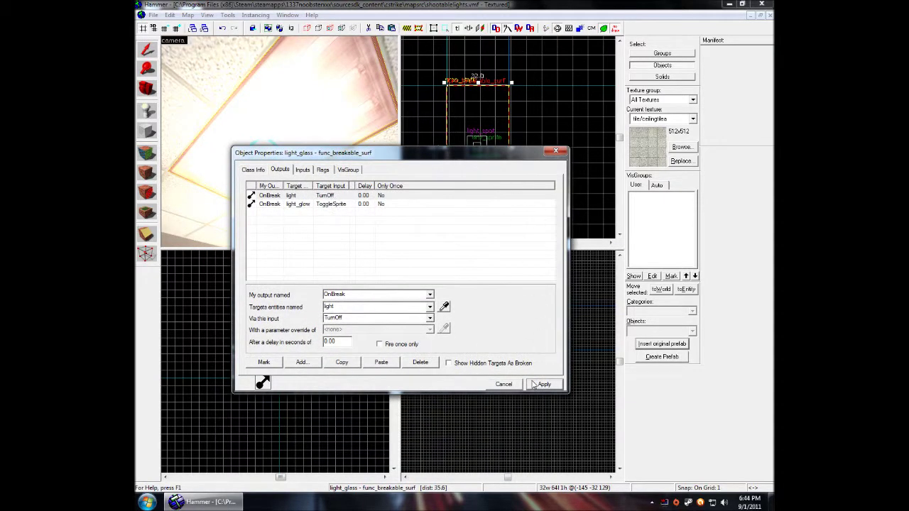
left_click(553, 153)
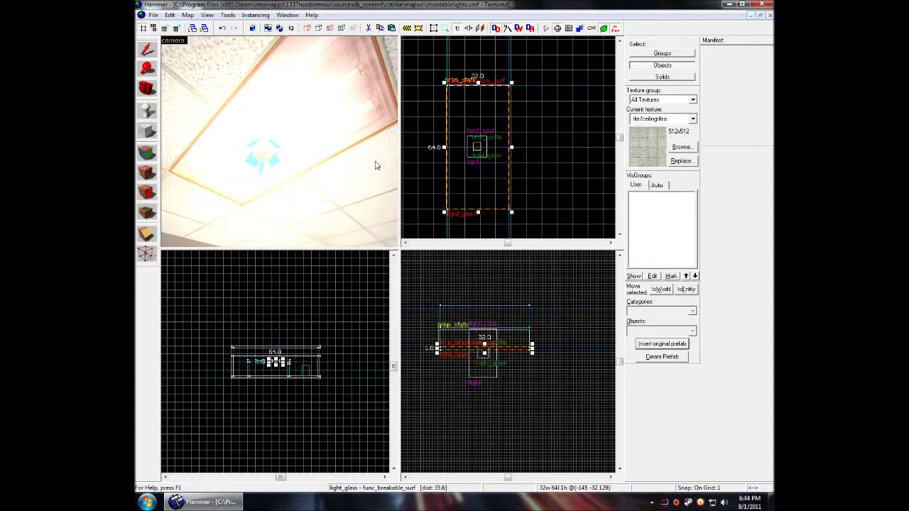
Examine the finished ceiling light and the remaining yellow ceiling placeholders from around the room in the 3D view
key("z")
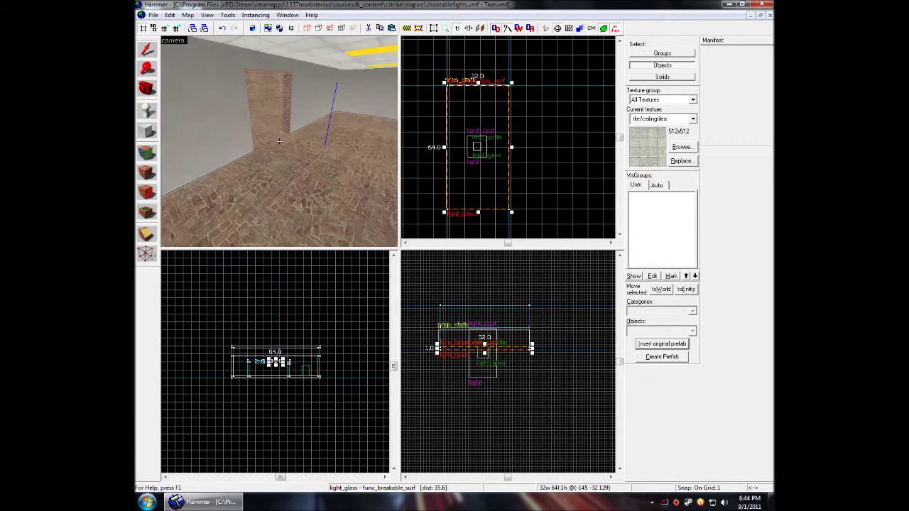
key("w")
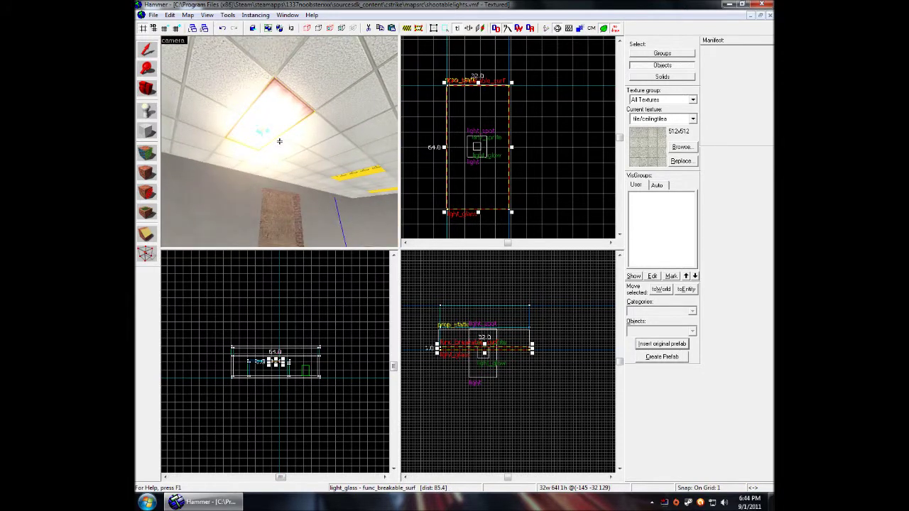
key("a")
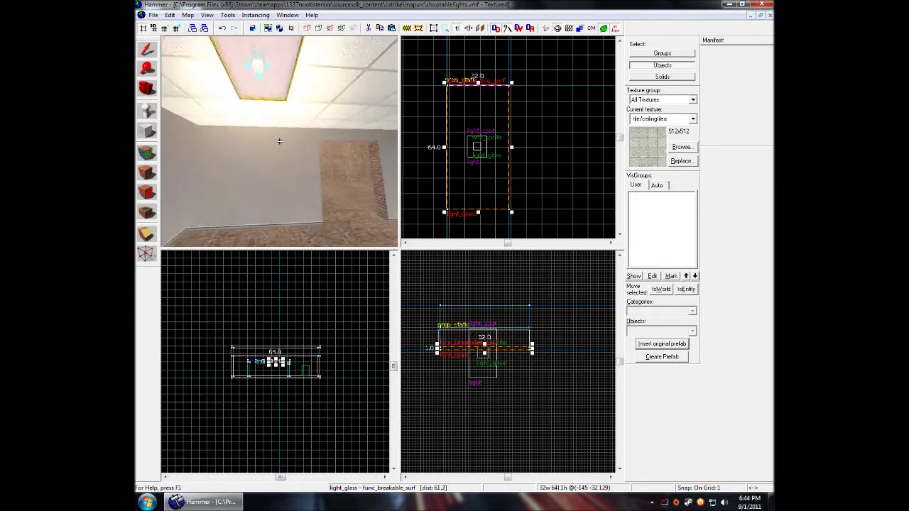
key("w")
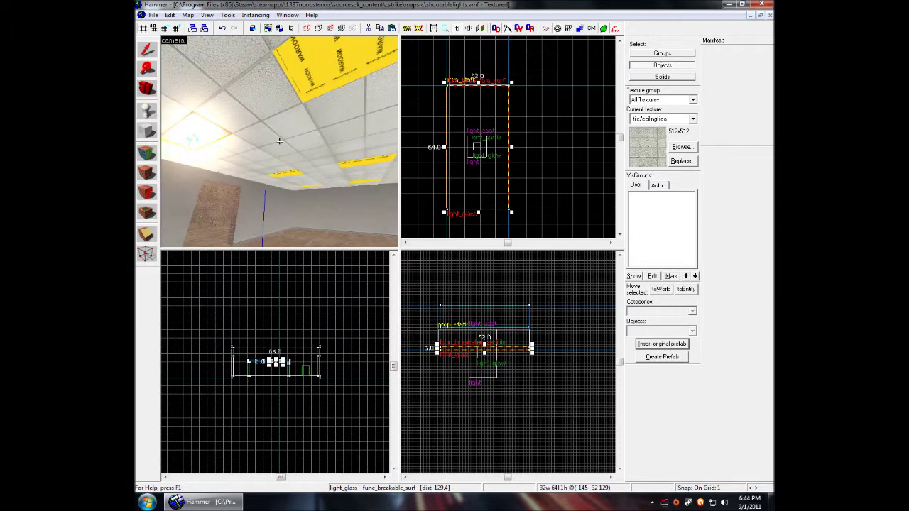
key("w")
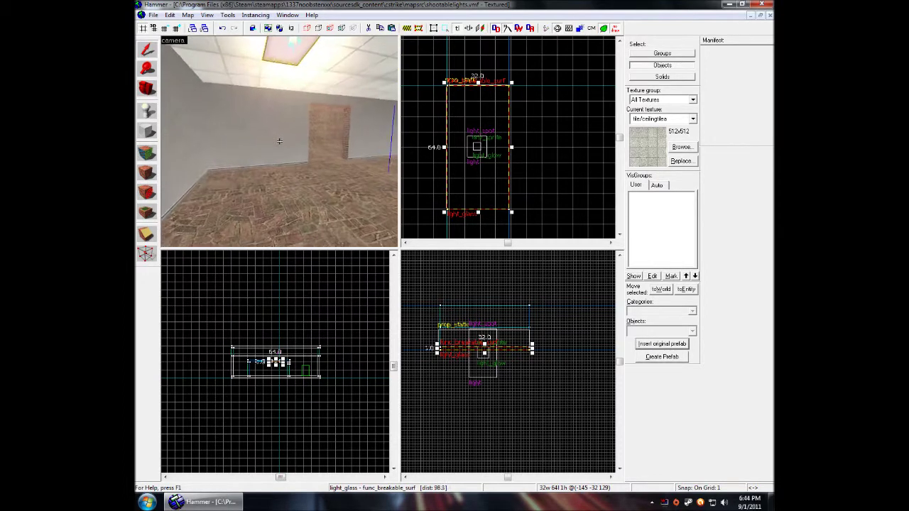
key("w")
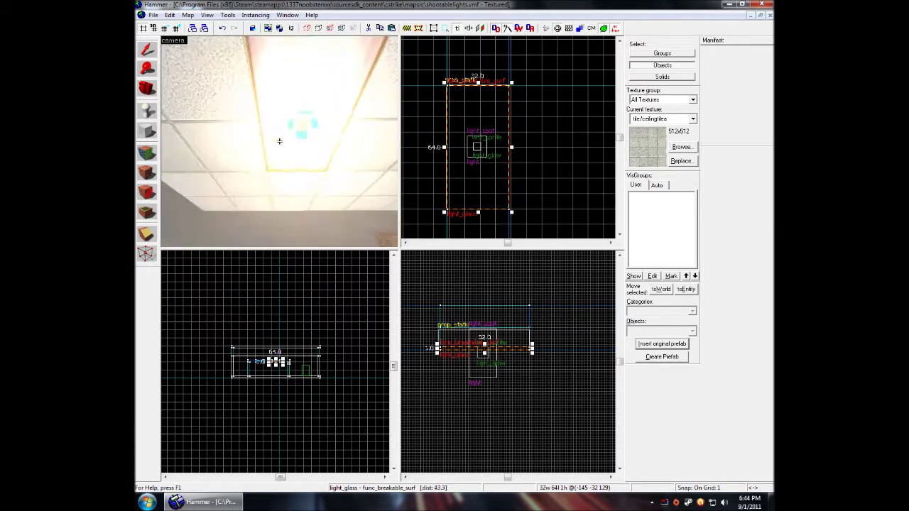
key("s")
key("z")
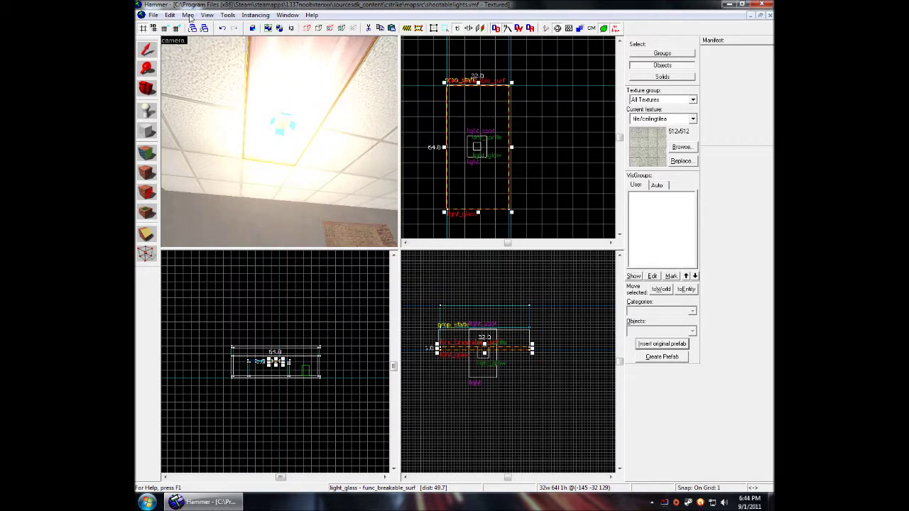
Select the ceiling light's group together with its glass in Groups selection mode and copy them
left_click(660, 54)
left_click(283, 123)
left_click(282, 125)
key("z")
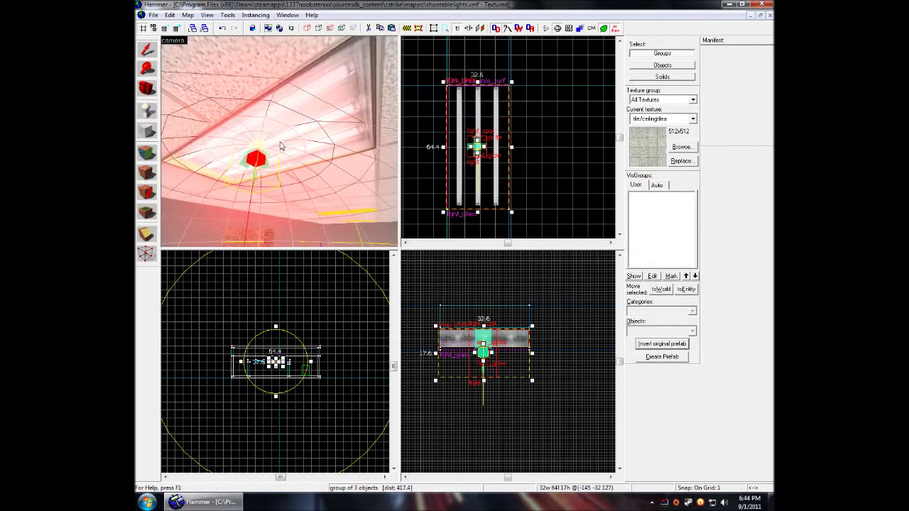
key("z")
key("z")
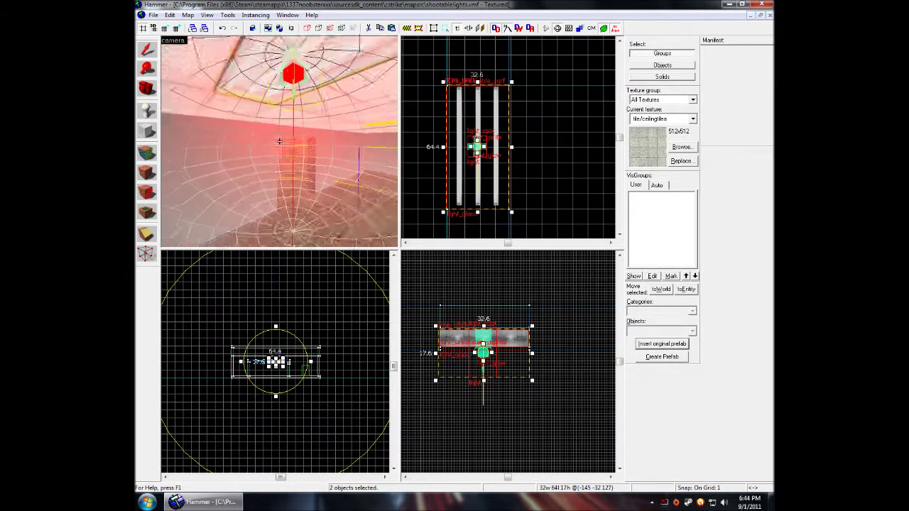
key("z")
left_click(169, 14)
left_click(185, 103)
Use Paste Special to paste two copies of the light at an X offset of 160, with unique entity naming off
left_click(169, 15)
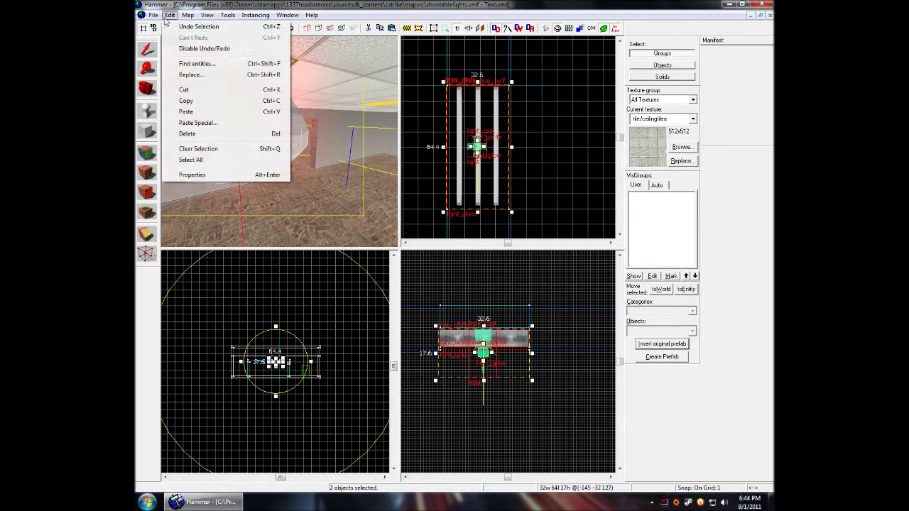
left_click(196, 123)
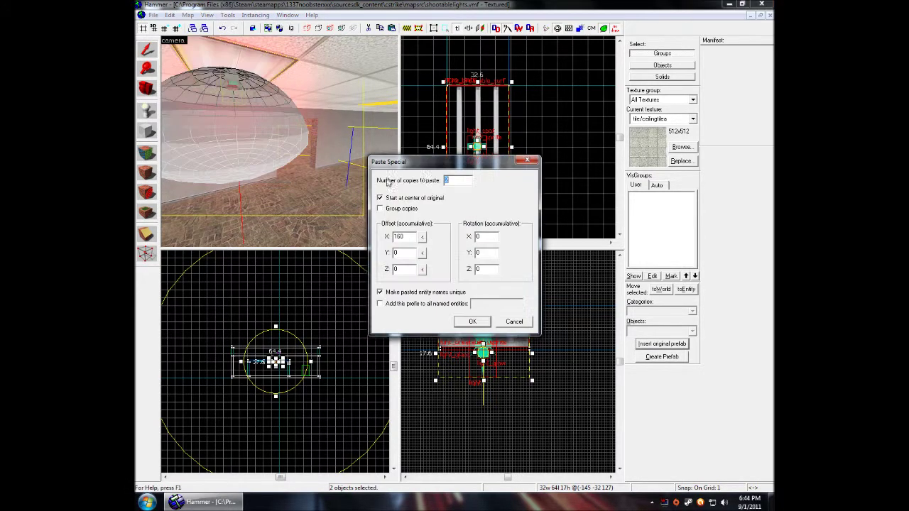
left_click_drag(431, 172, 333, 255)
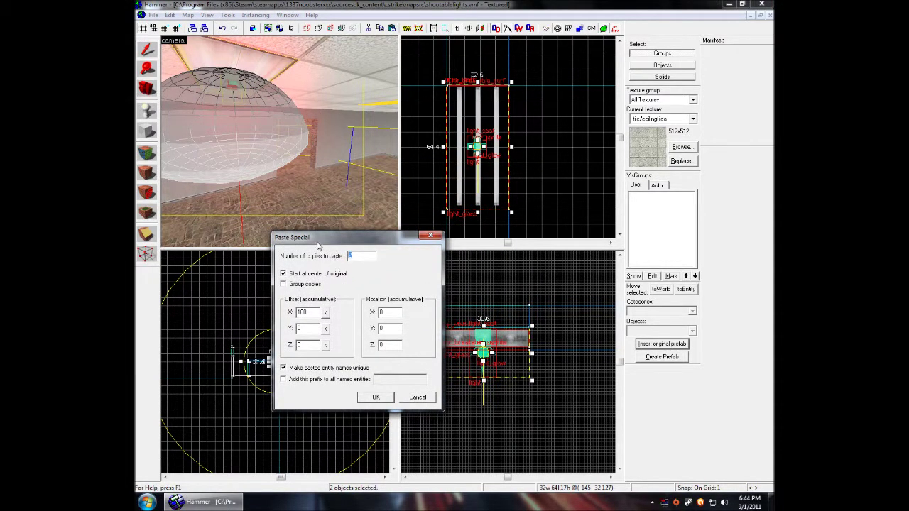
left_click_drag(316, 312, 292, 313)
left_click_drag(365, 243, 363, 225)
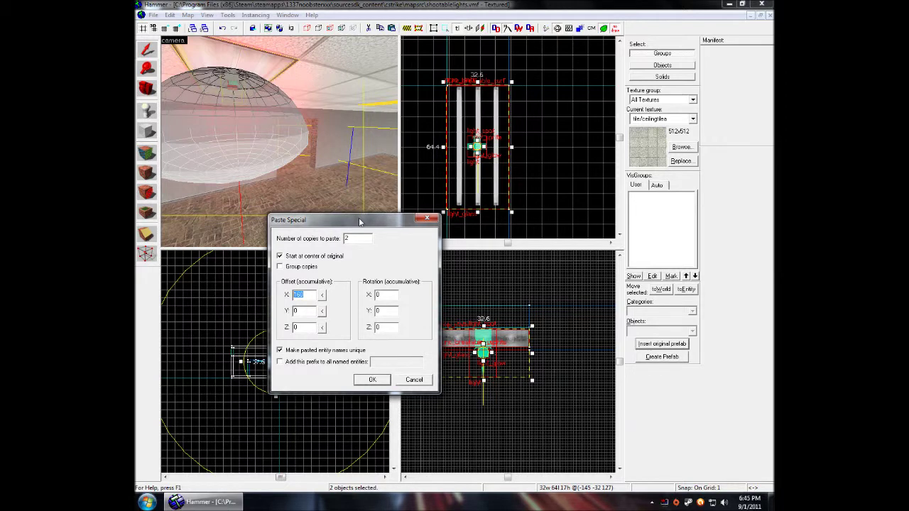
left_click_drag(369, 214, 364, 188)
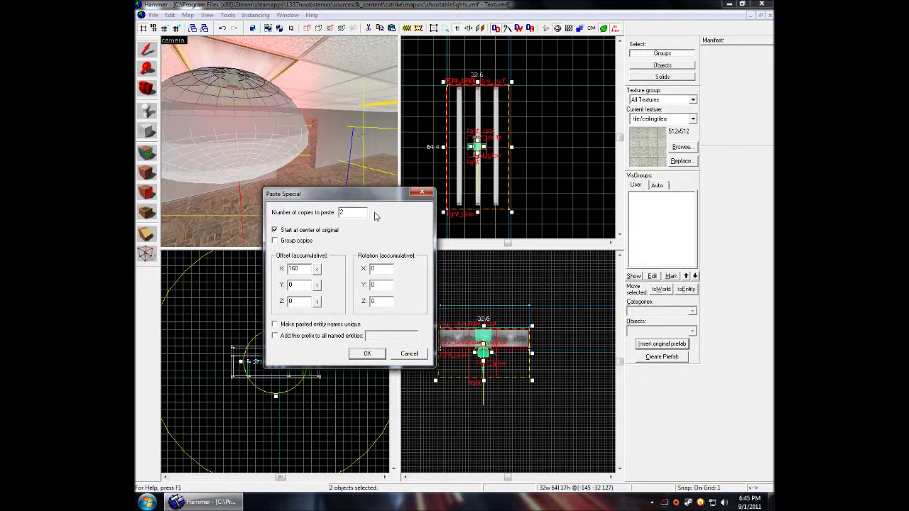
left_click(359, 354)
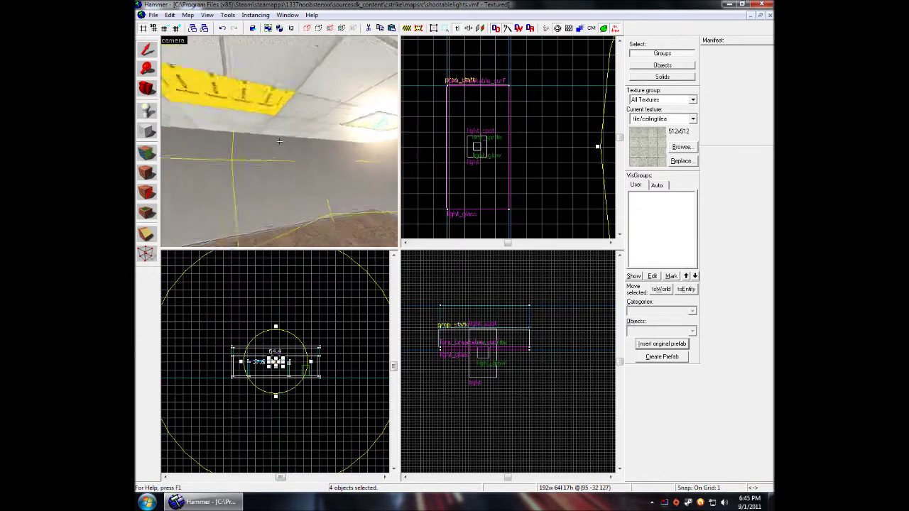
Reselect the original ceiling light's glass and fixture group and copy them again
left_click(270, 148)
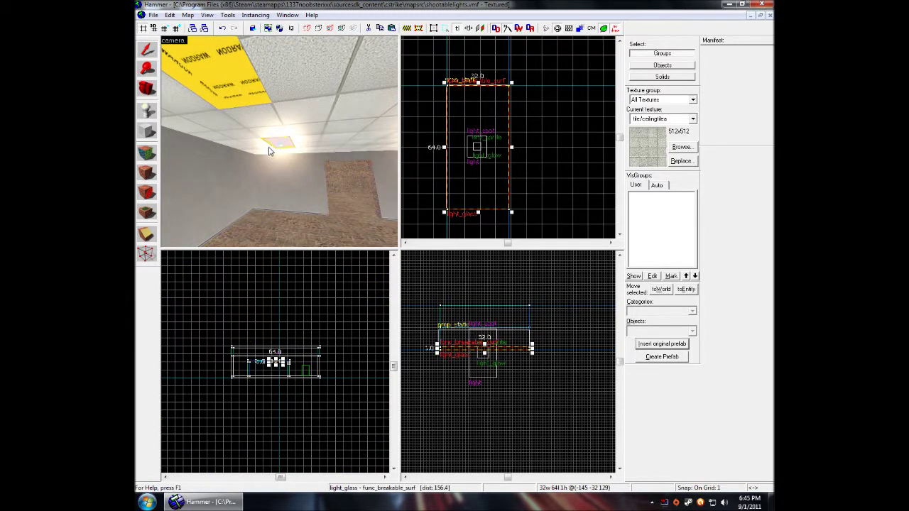
key("w")
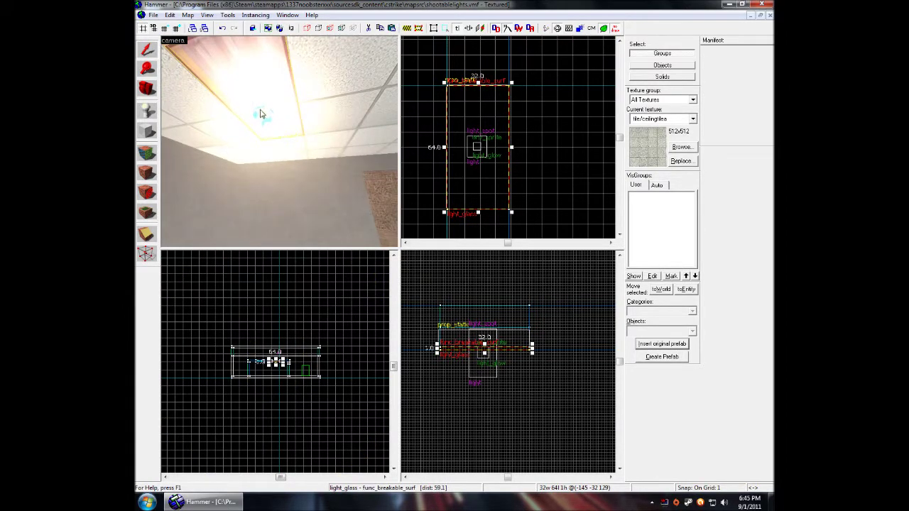
left_click(261, 115, "ctrl")
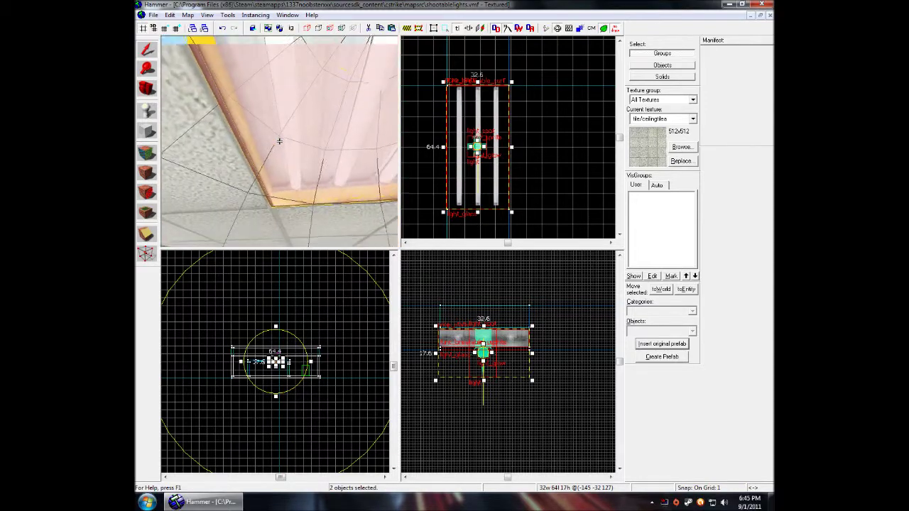
key("d")
key("w")
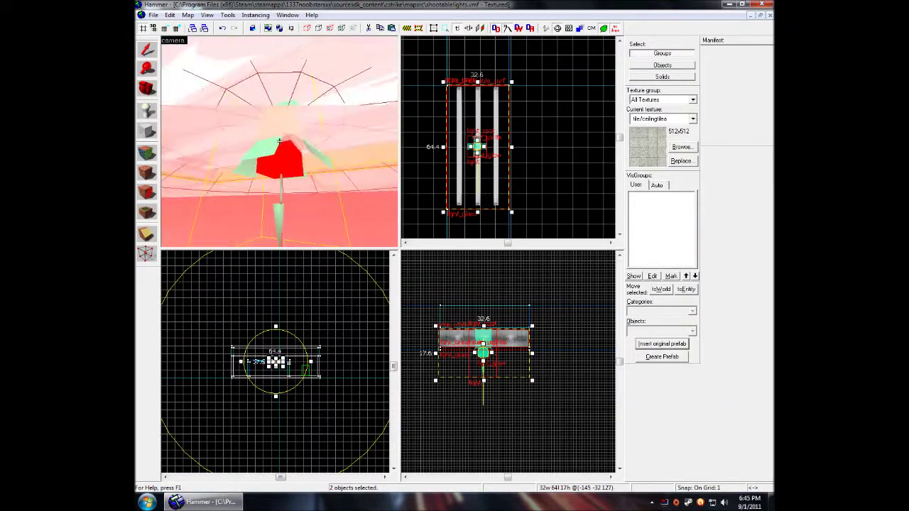
key("s")
key("s")
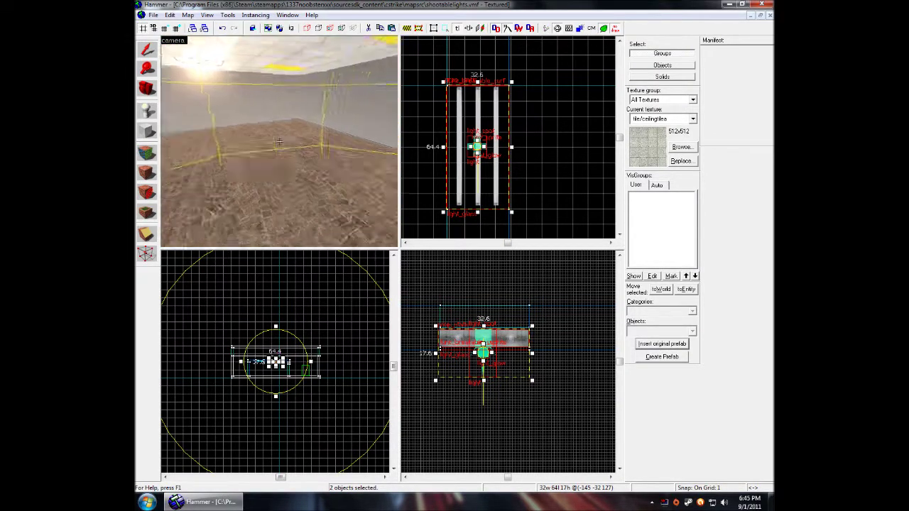
key("z")
left_click(170, 15)
left_click(181, 100)
Use Paste Special to paste one copy of the light at X offset 0 and Y offset -128, with pasted entity names made unique
left_click(169, 16)
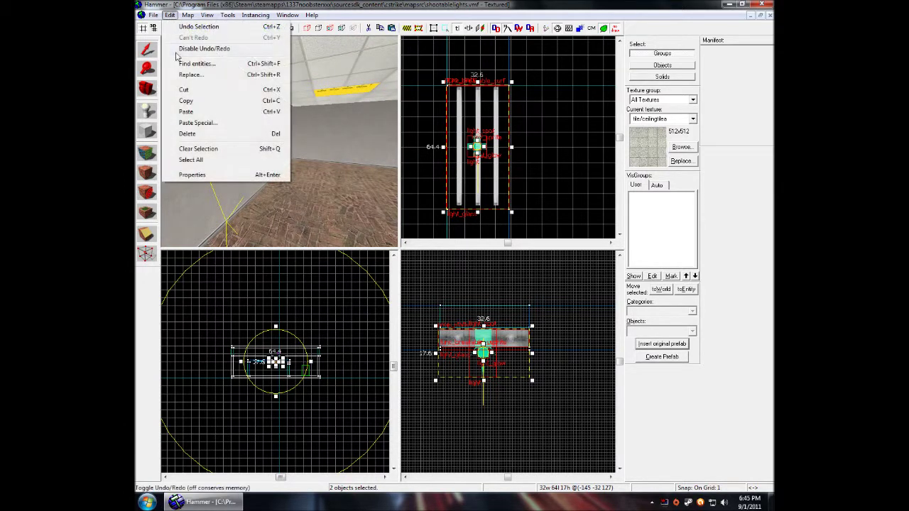
left_click(186, 124)
double_click(398, 237)
type("0")
type("128")
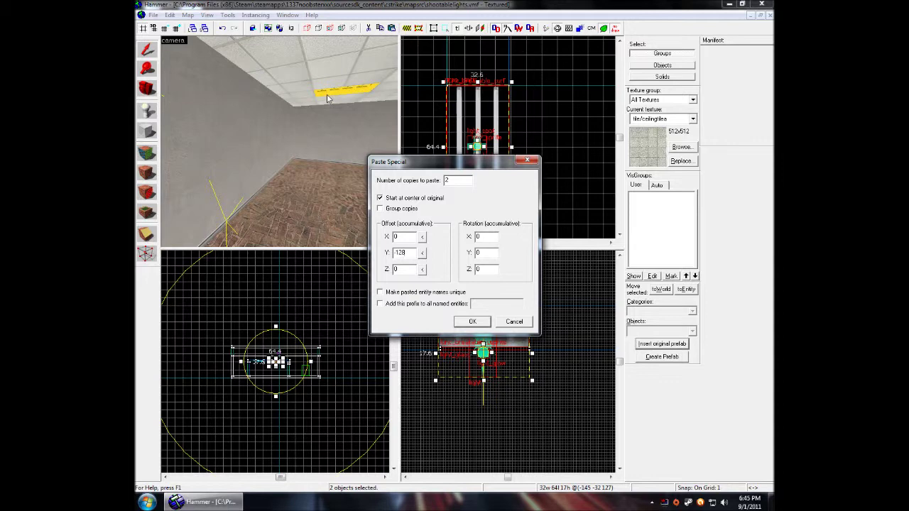
left_click_drag(405, 163, 352, 154)
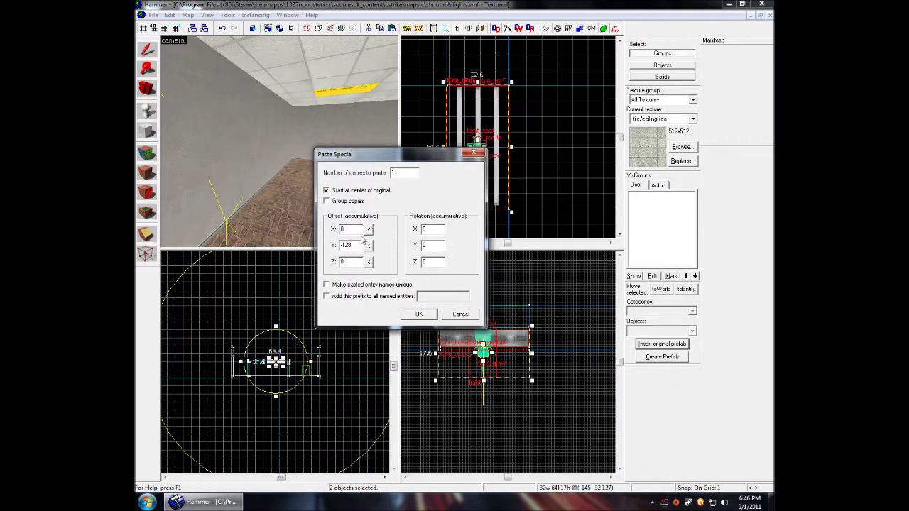
left_click(326, 285)
left_click_drag(353, 156, 321, 188)
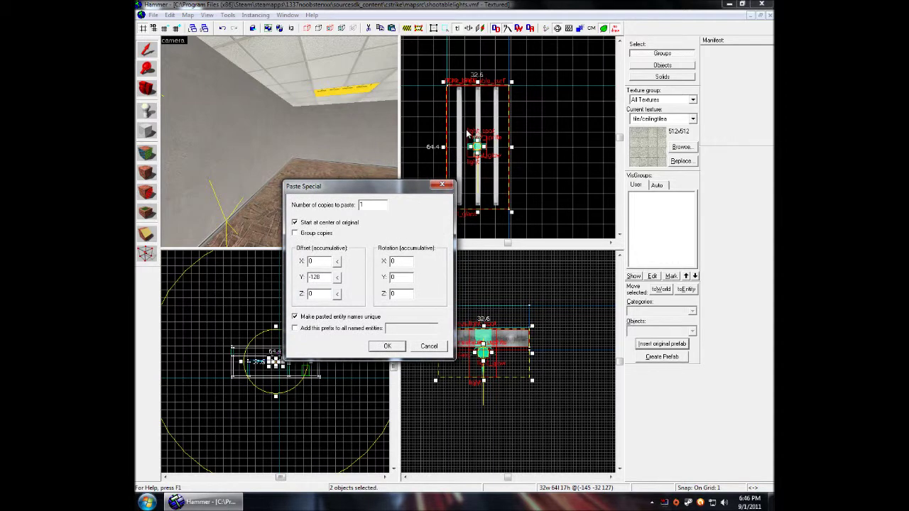
left_click_drag(382, 188, 379, 172)
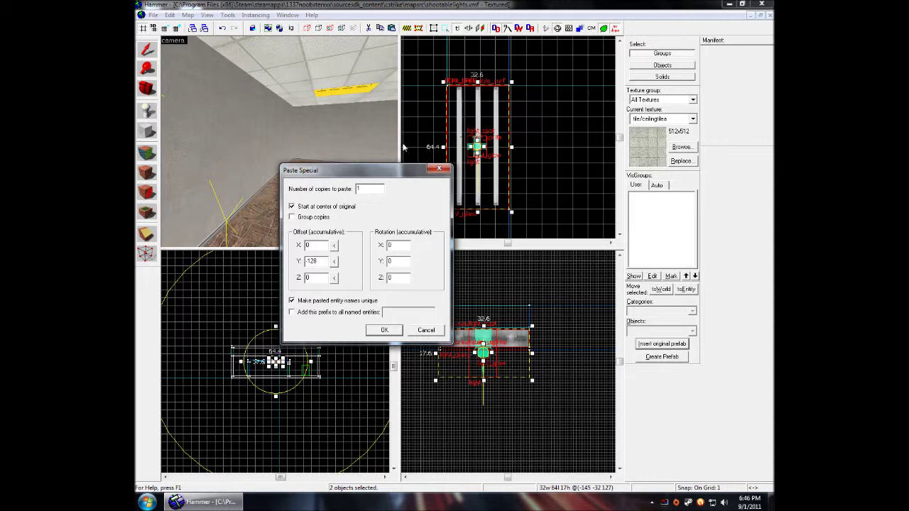
left_click_drag(339, 173, 304, 178)
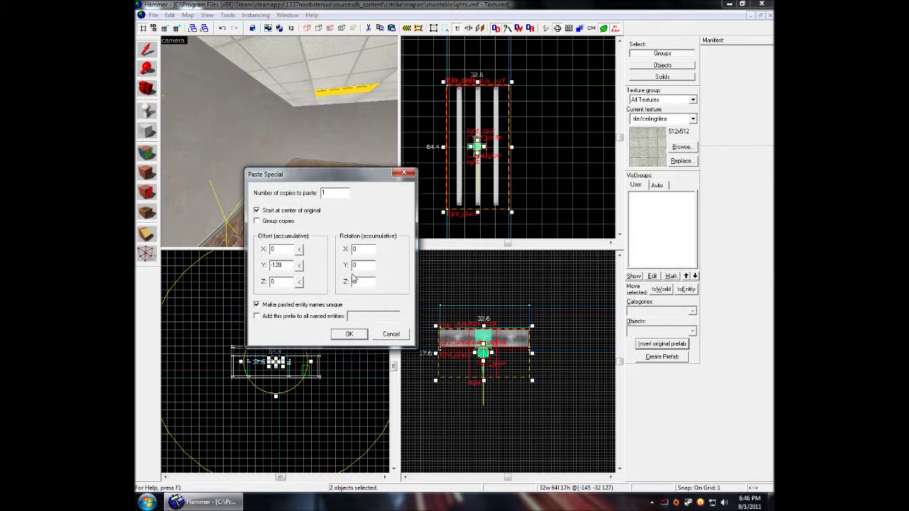
left_click(345, 335)
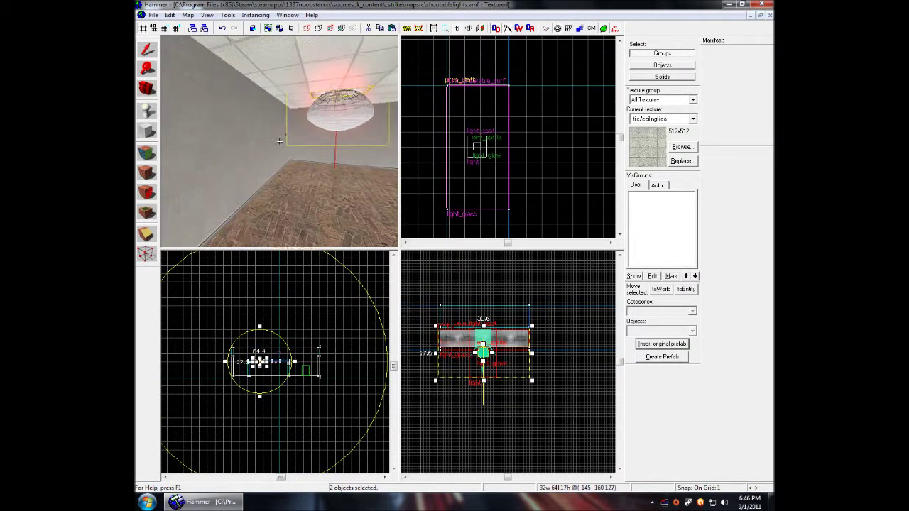
Examine the pasted light's spotlight name in its object properties, using Objects selection mode
key("w")
key("z")
scroll(447, 154, "down", 4)
scroll(447, 154, "up", 4)
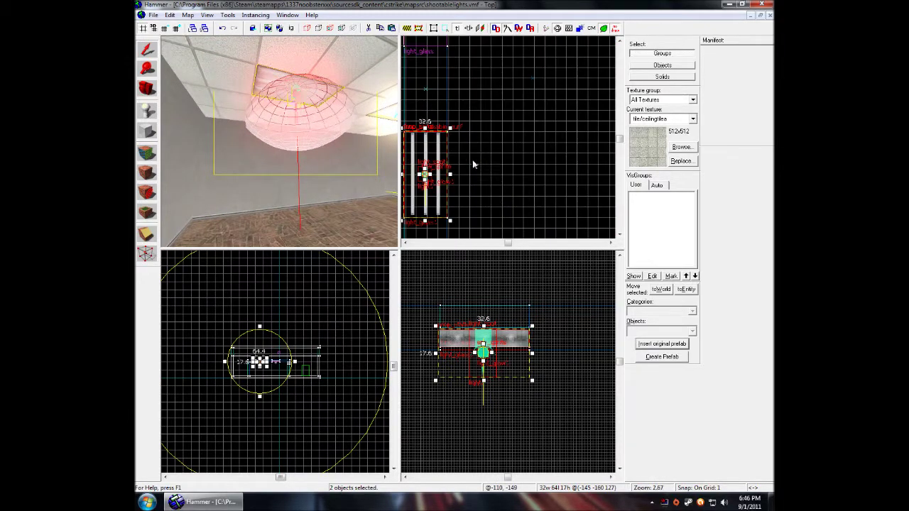
middle_click_drag(455, 170, 498, 134)
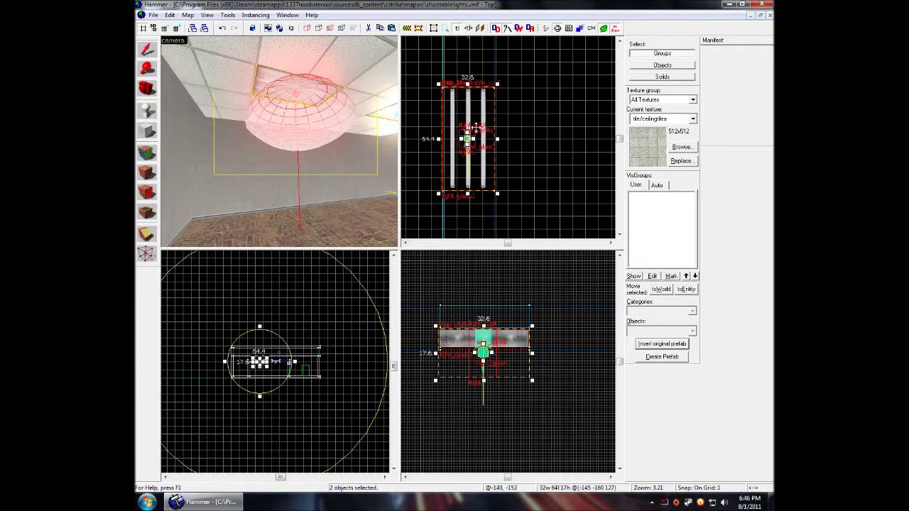
key("z")
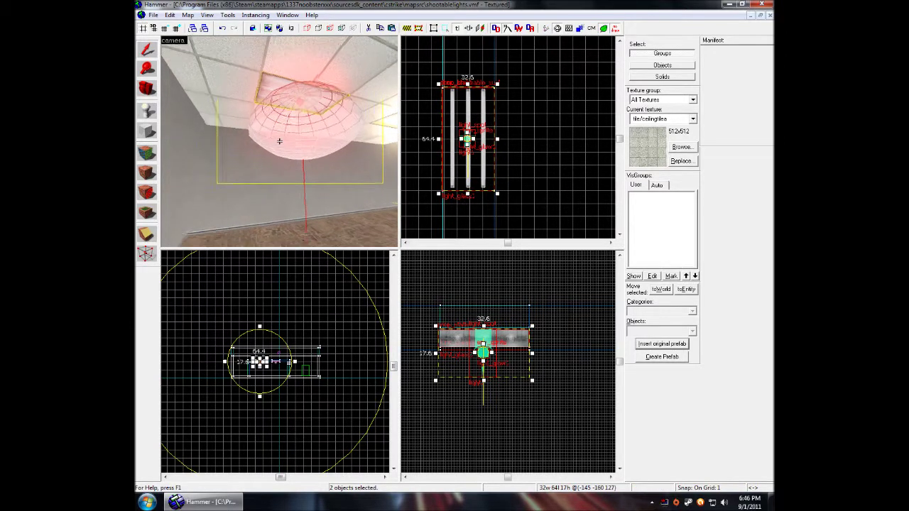
key("w")
key("z")
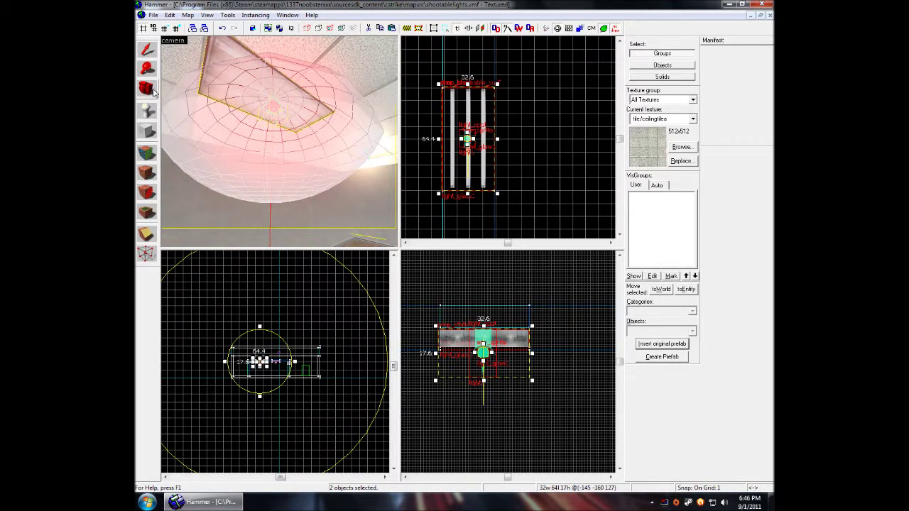
left_click(273, 105, "ctrl")
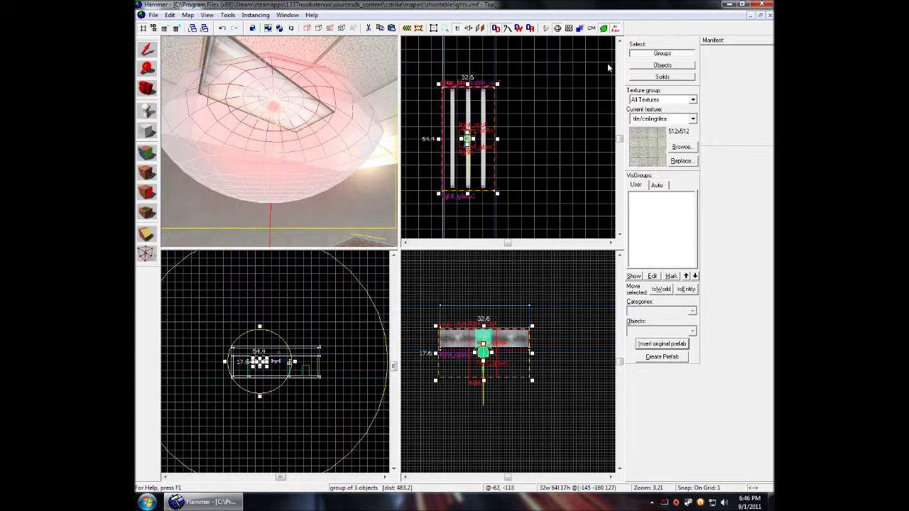
left_click(636, 68)
left_click(275, 106)
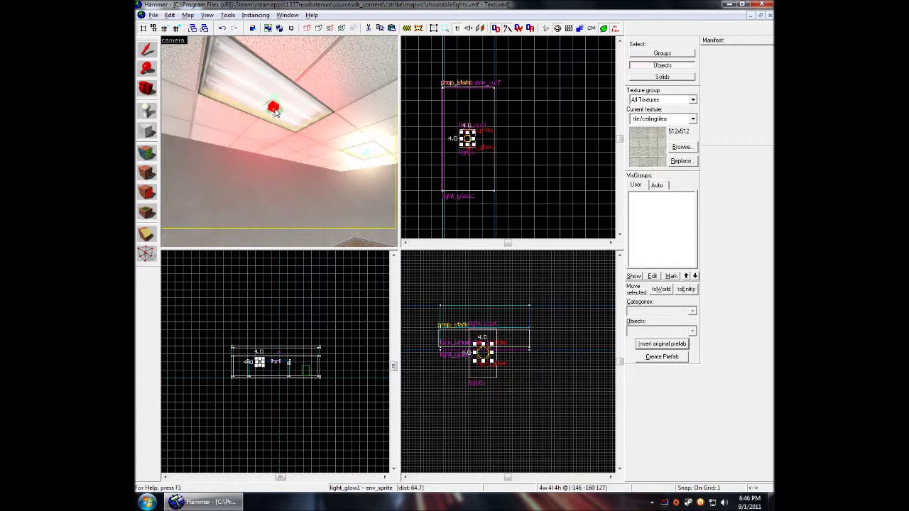
left_click(276, 105)
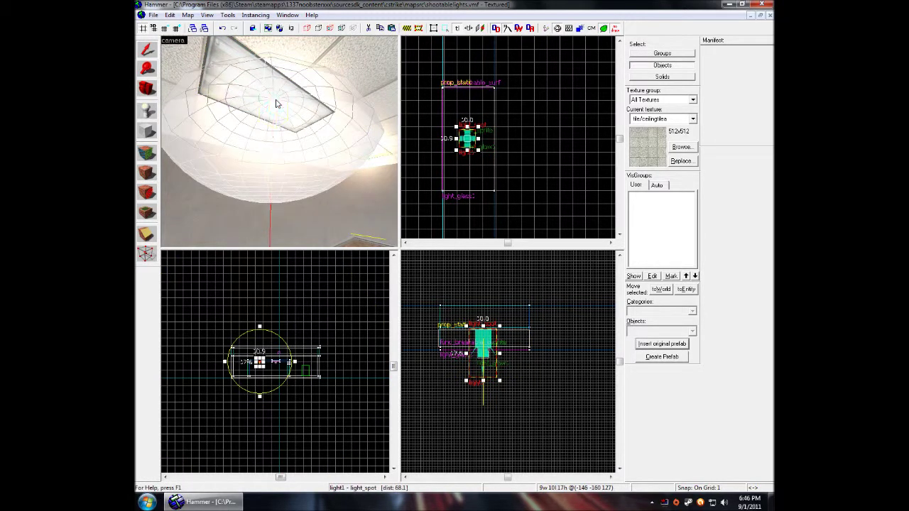
key("alt+Return")
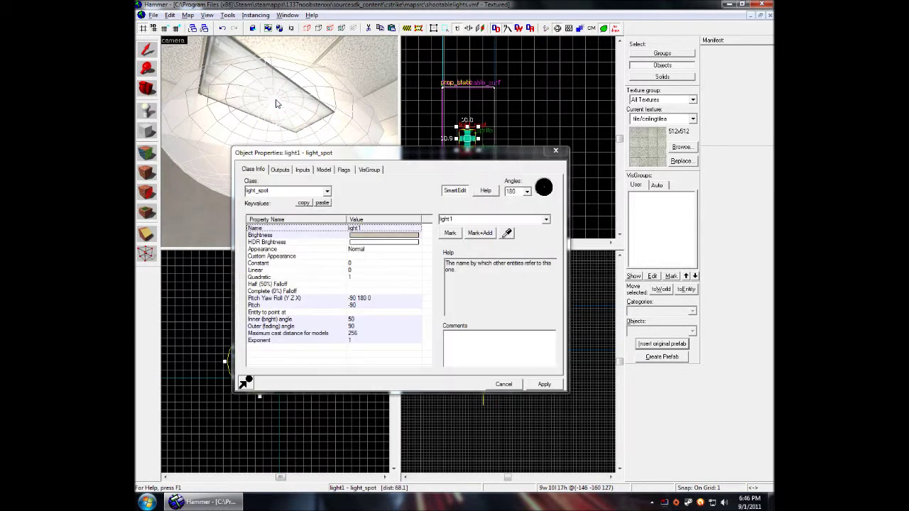
left_click(553, 154)
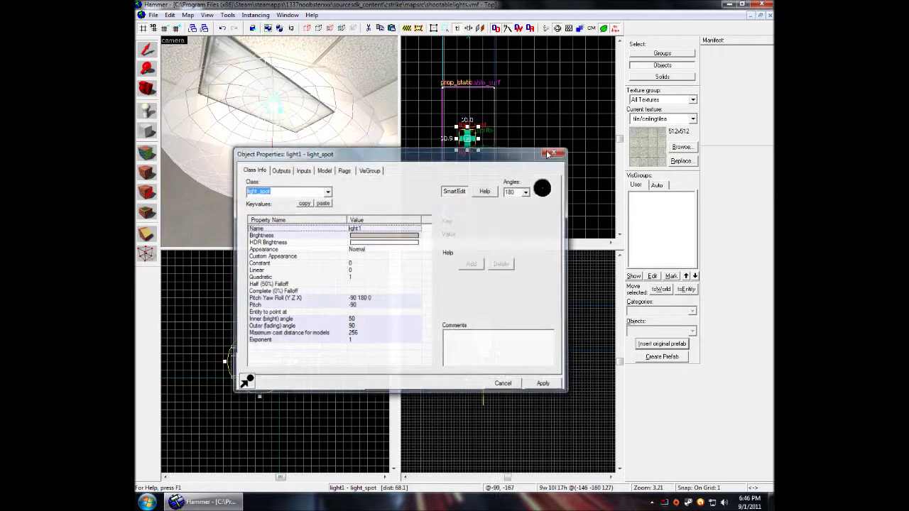
Check the names of the pasted light's glow sprite and breakable glass in their object properties
left_click(274, 108)
double_click(273, 108)
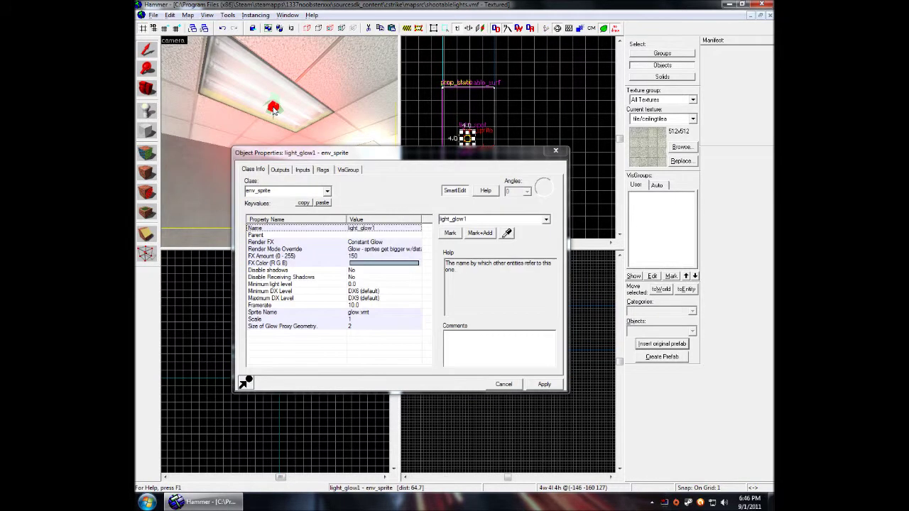
left_click(555, 151)
left_click(244, 94)
double_click(244, 94)
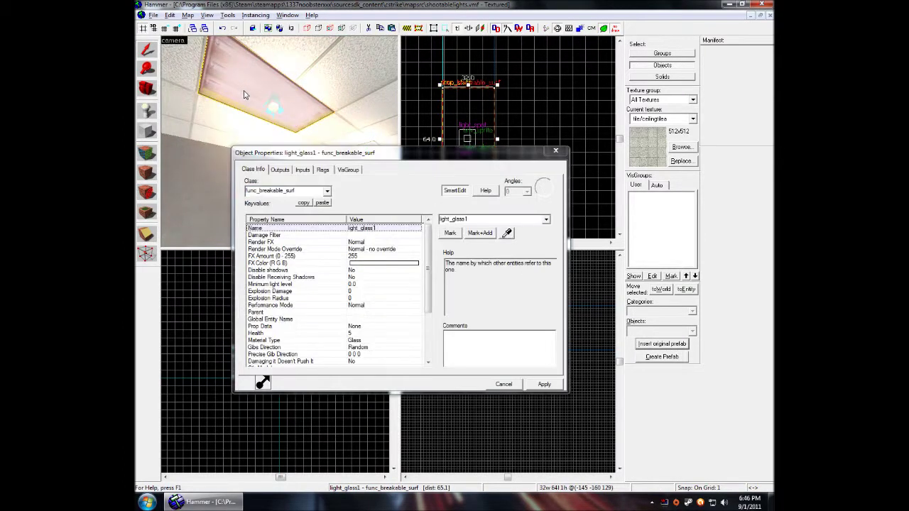
left_click(559, 151)
Examine the pasted light and the remaining yellow ceiling placeholders from around the room in the 3D view
scroll(279, 141, "up", 5)
key("s")
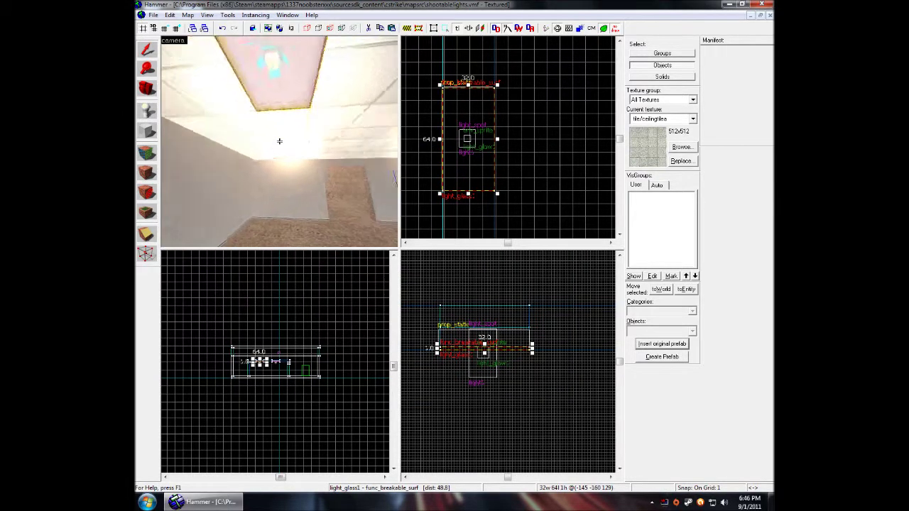
key("a")
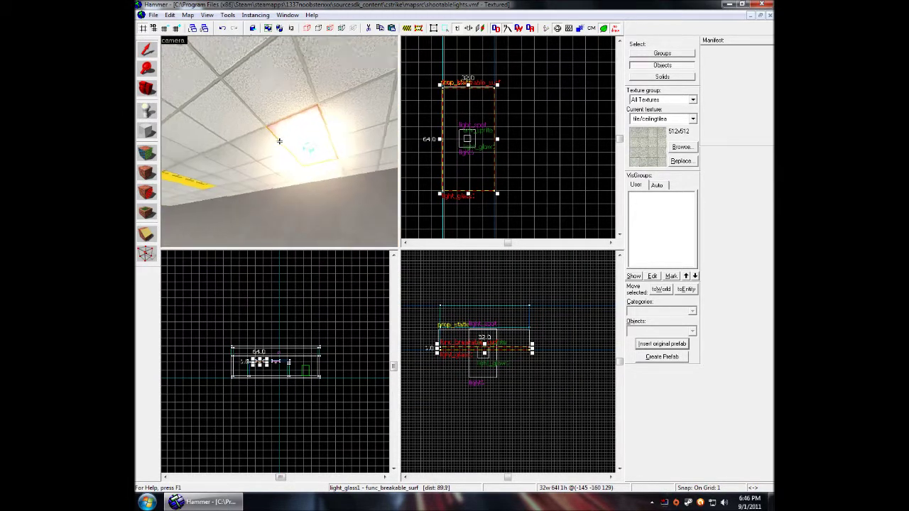
key("d")
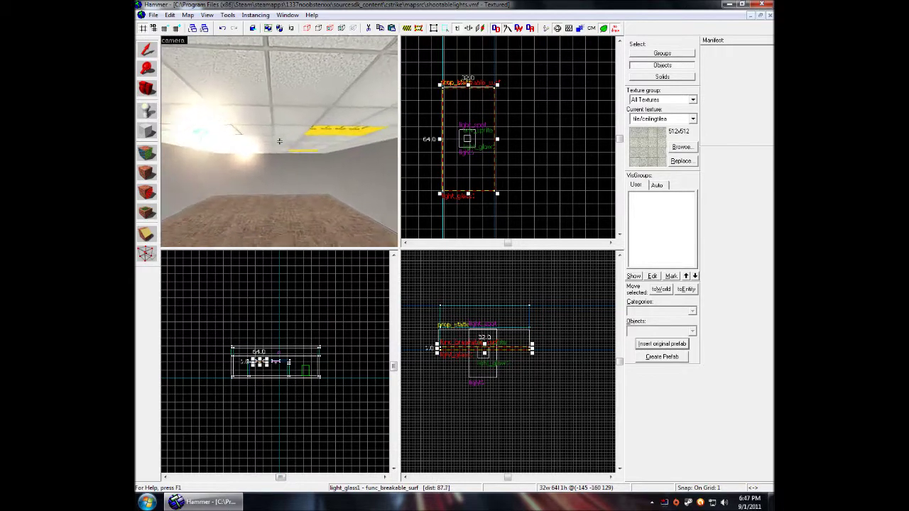
key("s")
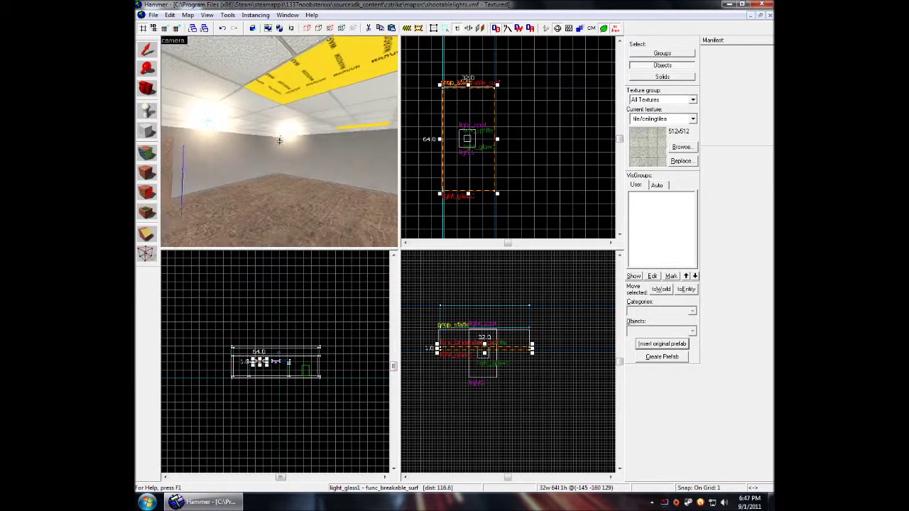
key("w")
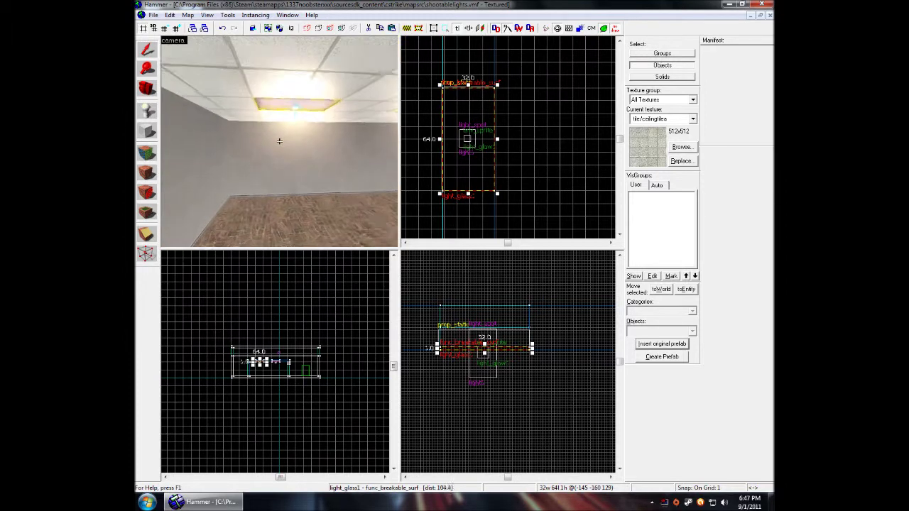
key("a")
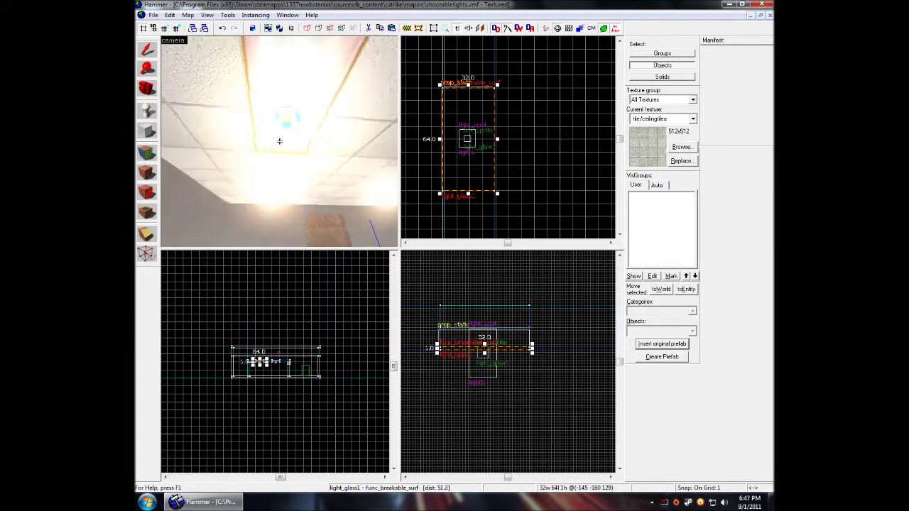
Check which entities the pasted light's glass targets in its OnBreak outputs
key("w")
key("z")
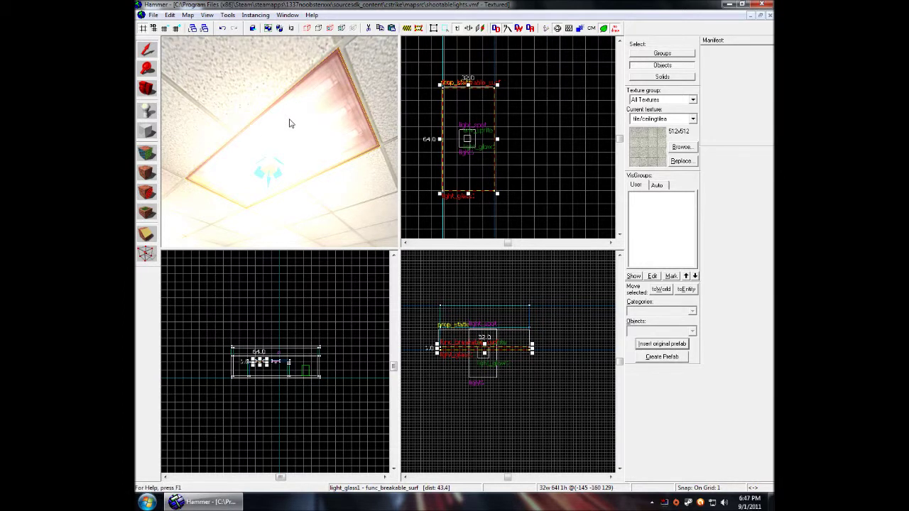
double_click(290, 122)
left_click(281, 169)
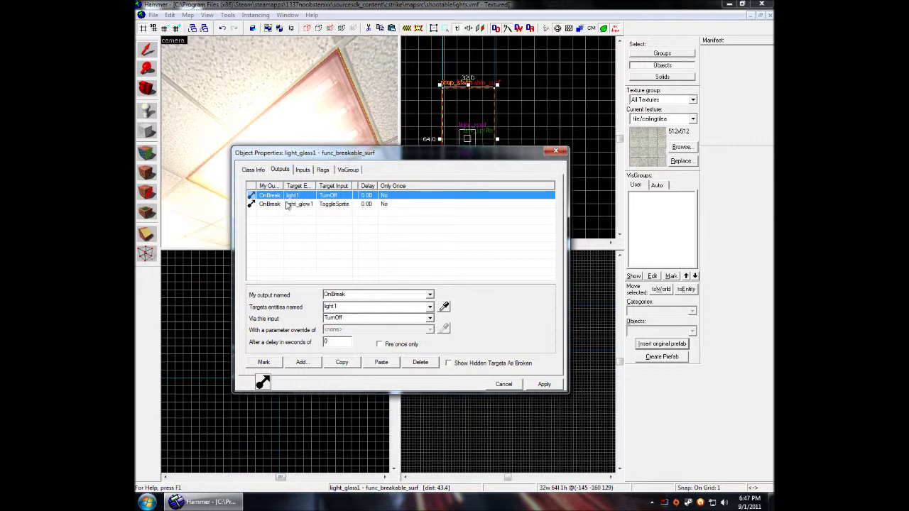
mouse_move(303, 157)
left_mouse_down()
mouse_move(305, 168)
mouse_move(317, 148)
left_mouse_up()
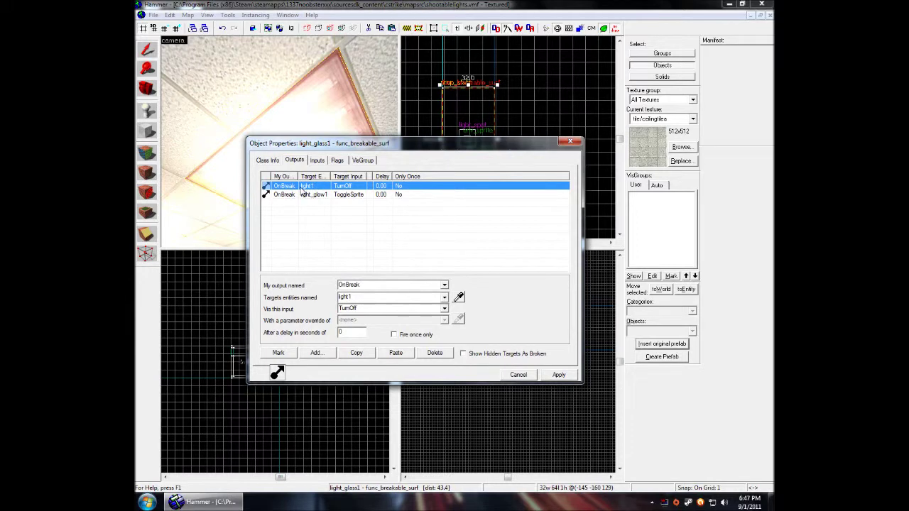
left_click(568, 143)
Select the pasted light's fixture group together with its glass in Groups selection mode and copy them
key("z")
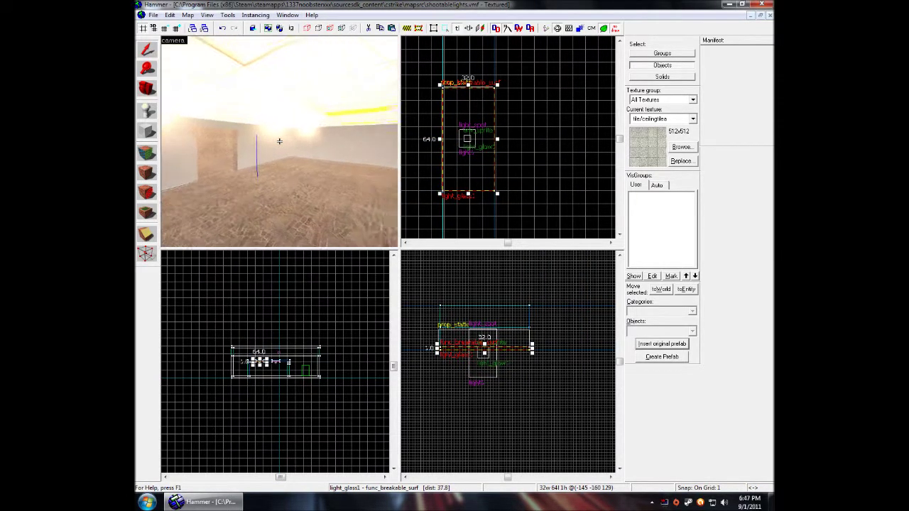
key("z")
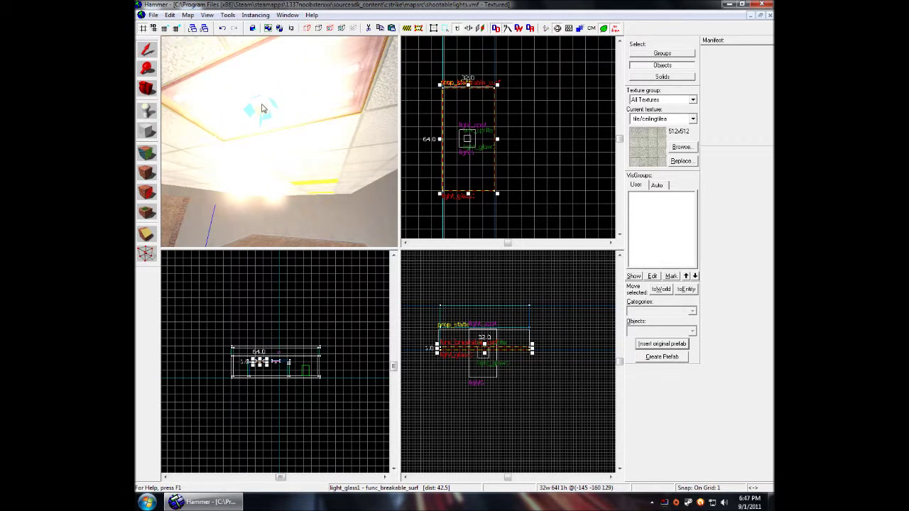
left_click(636, 55)
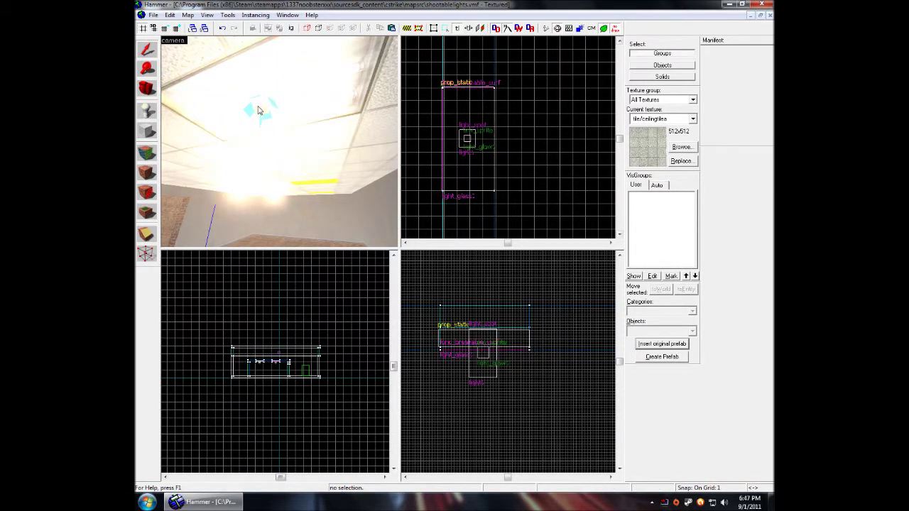
left_click(261, 108)
key("z")
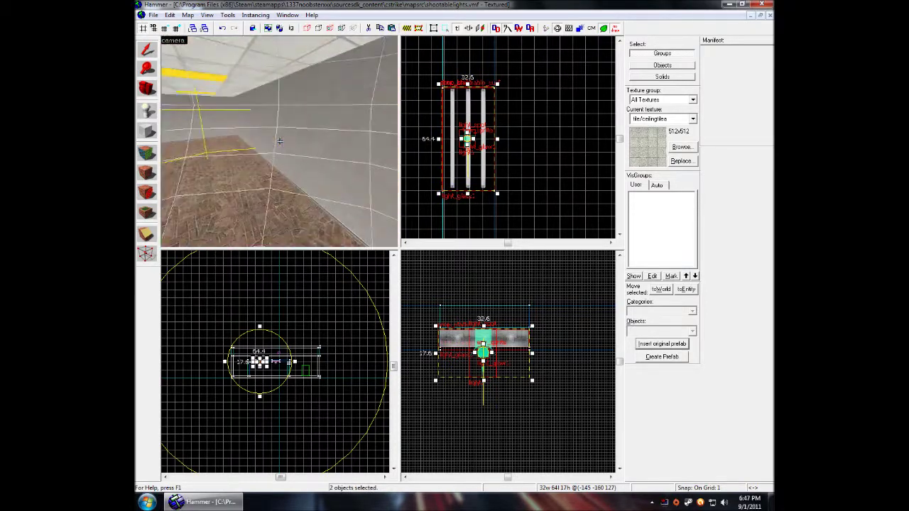
key("z")
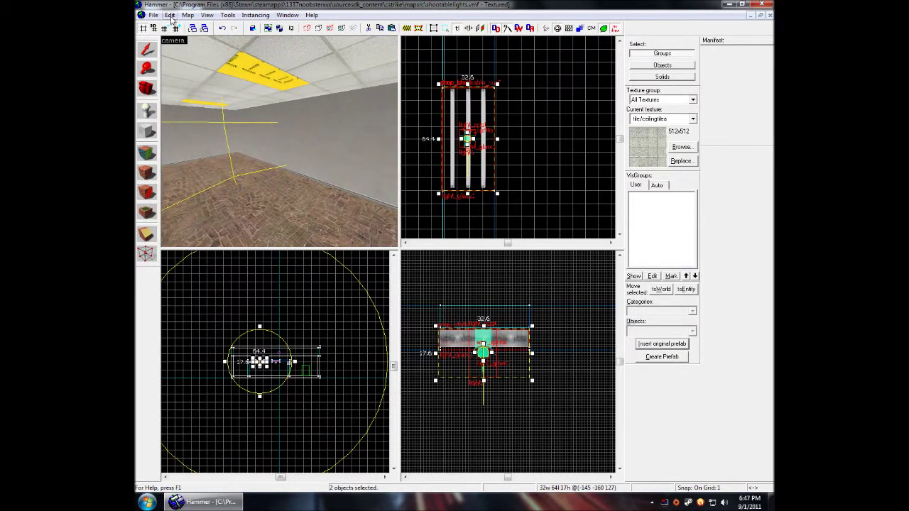
left_click(169, 15)
left_click(182, 101)
Set up a special paste of the copied light with X offset 160, Y offset 0 and unique entity naming off
left_click(170, 15)
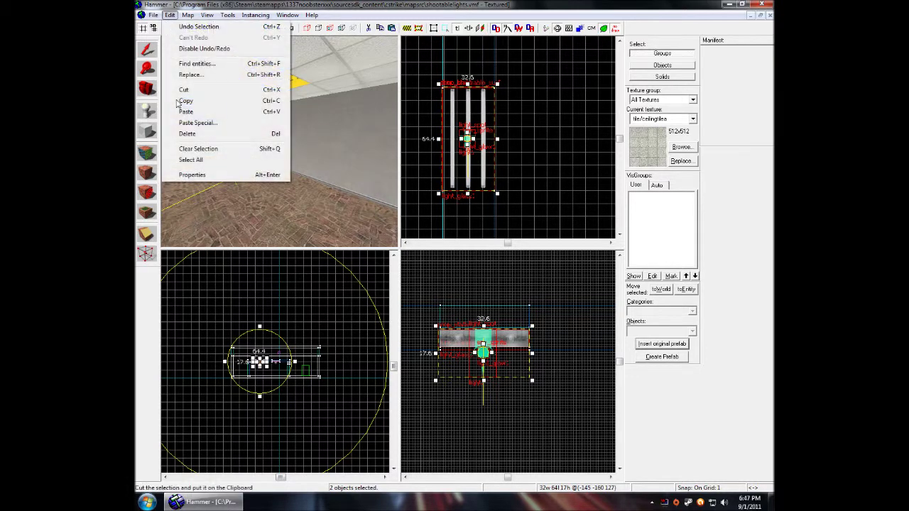
left_click(191, 123)
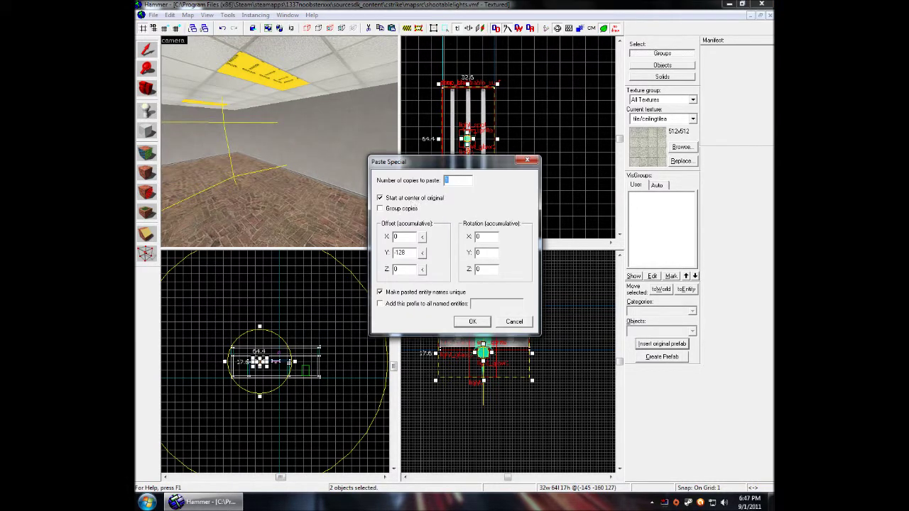
key("Tab")
type("0")
key("shift+Tab")
type("12")
double_click(399, 236)
type("1")
left_click(380, 292)
Set the number of copies to 2 and paste the lights from the centre of the original
left_click_drag(444, 164, 359, 224)
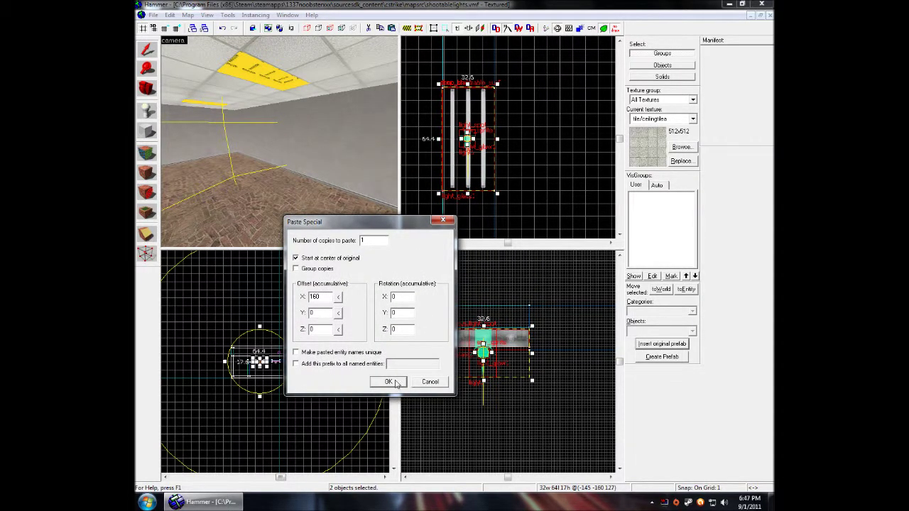
left_click_drag(372, 242, 326, 241)
type("4")
left_click(377, 382)
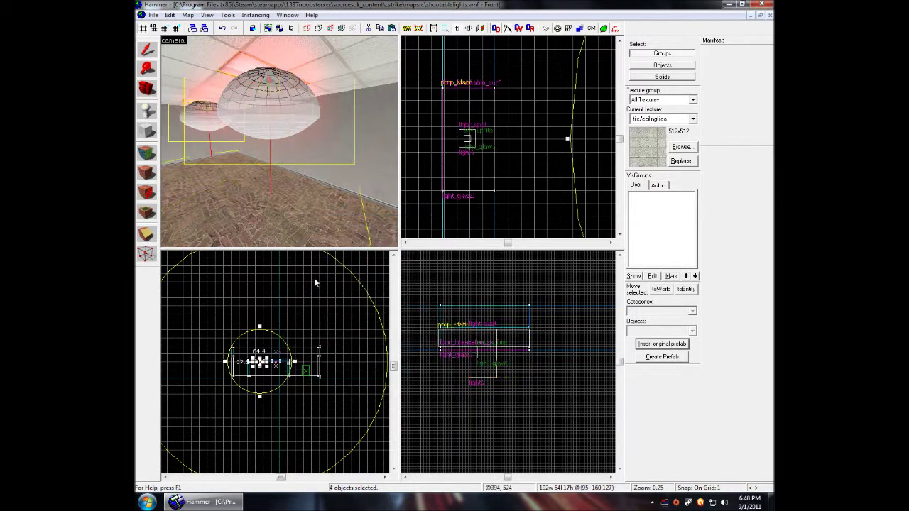
Clear the selection and examine the pasted ceiling lights from around the room in the 3D view
key("z")
key("z")
left_click(495, 193)
key("z")
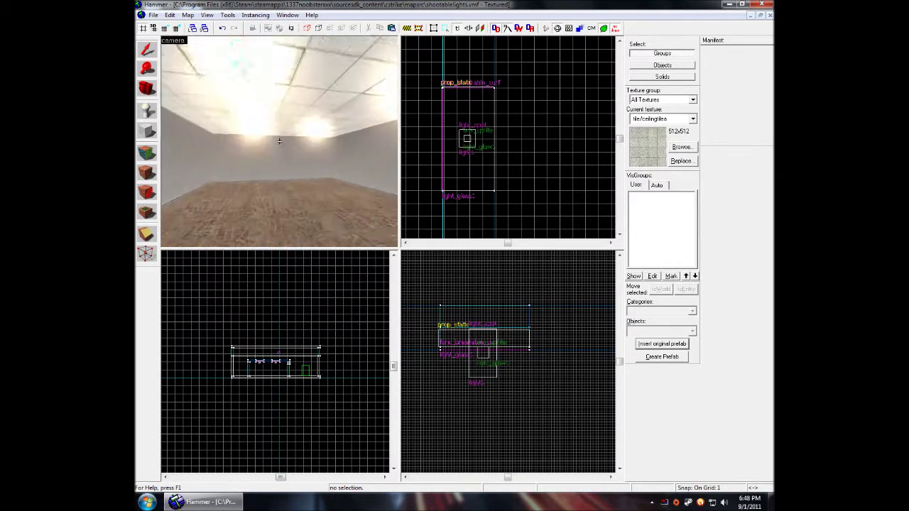
key("s")
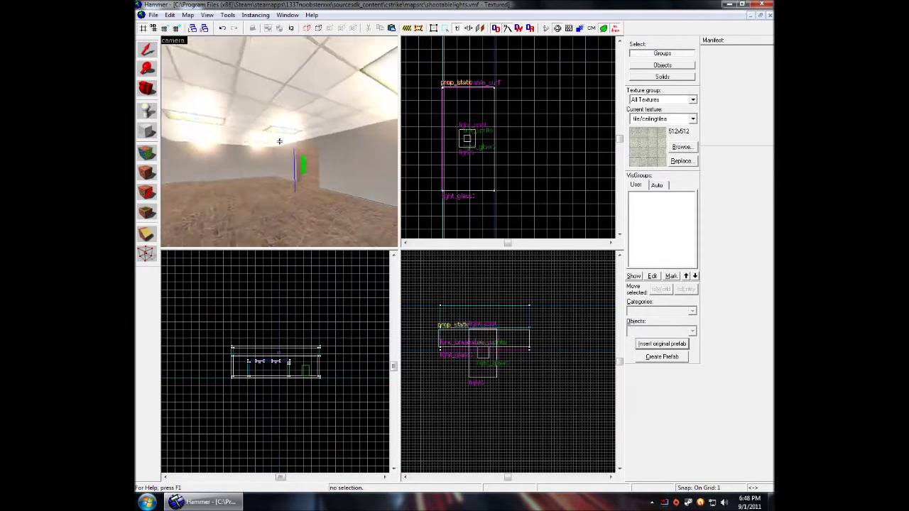
key("w")
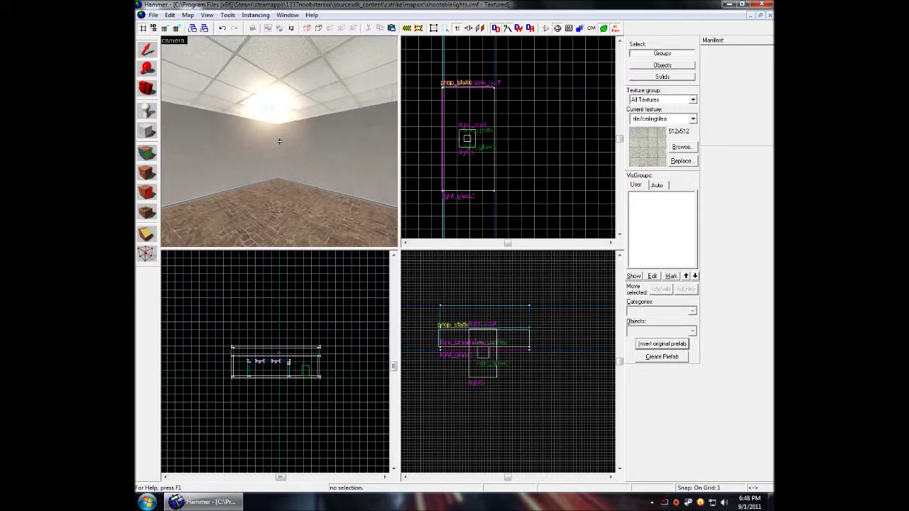
key("a")
key("a")
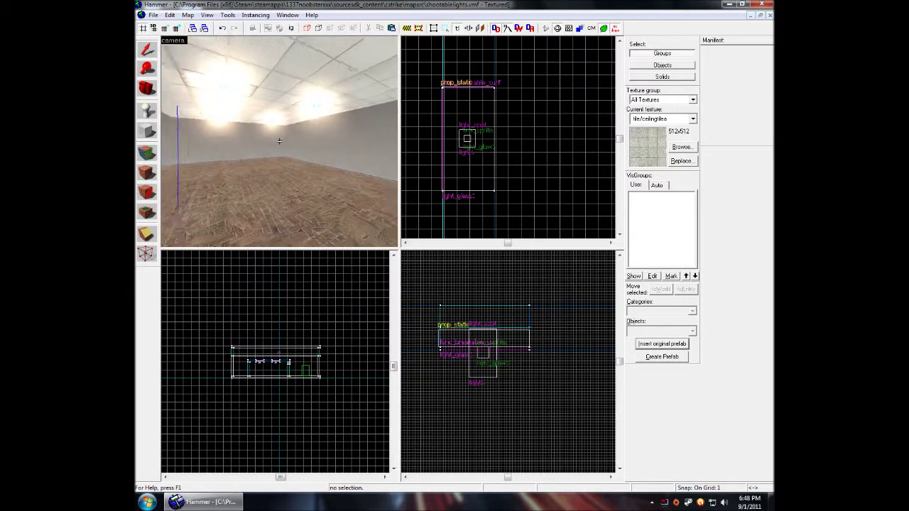
key("w")
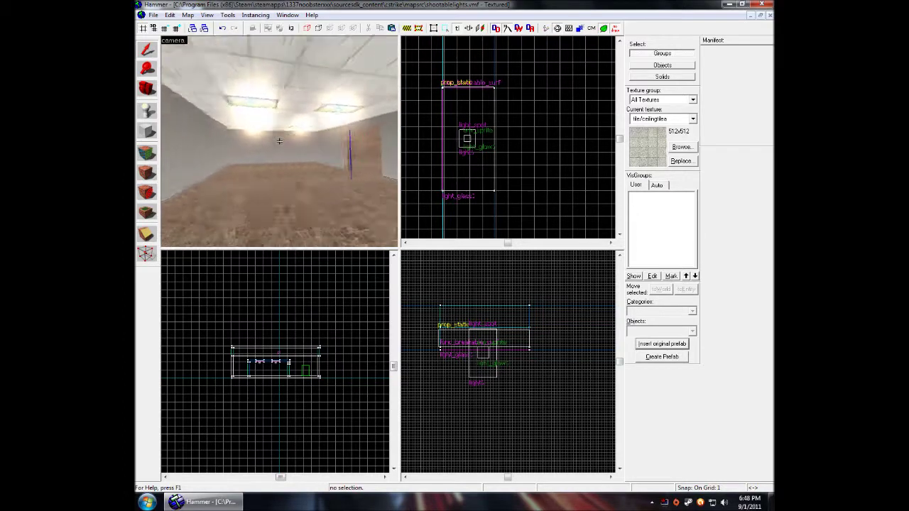
key("a")
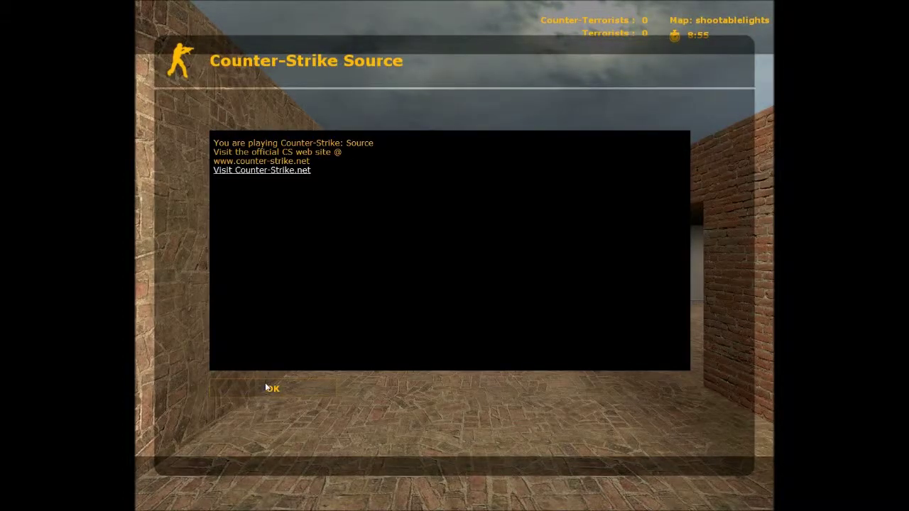
Join the shootablelights map in Counter-Strike: Source on the Terrorist Forces team with the Guerilla Warfare class
left_click(253, 391)
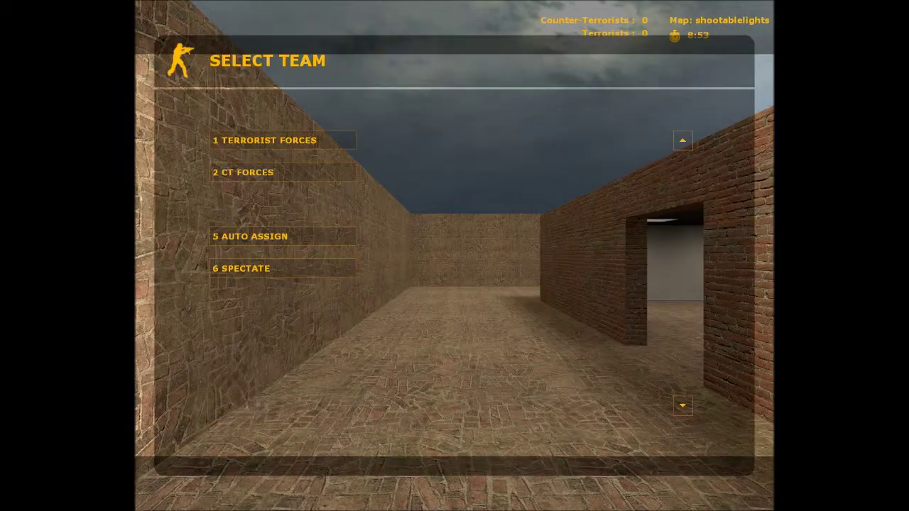
left_click(336, 139)
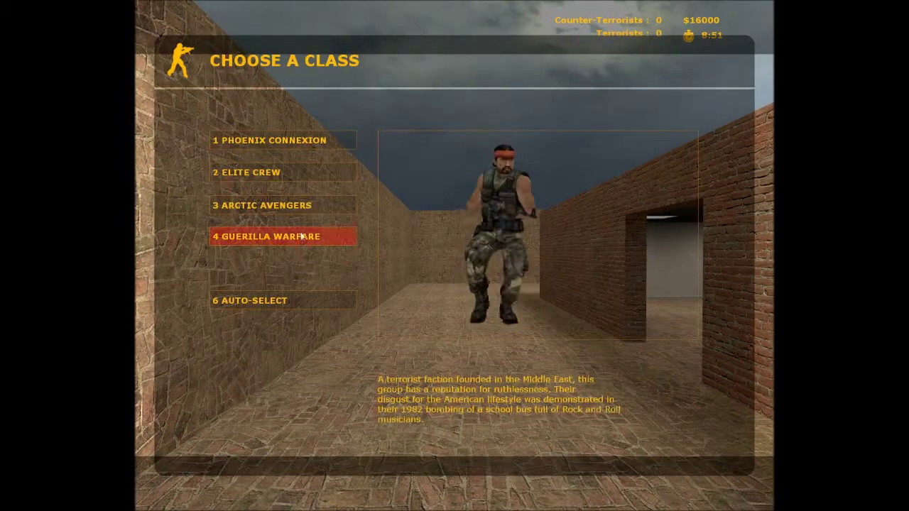
left_click(320, 235)
Walk into the lit room and shoot the ceiling lights one by one to test the breakable glass
key("w")
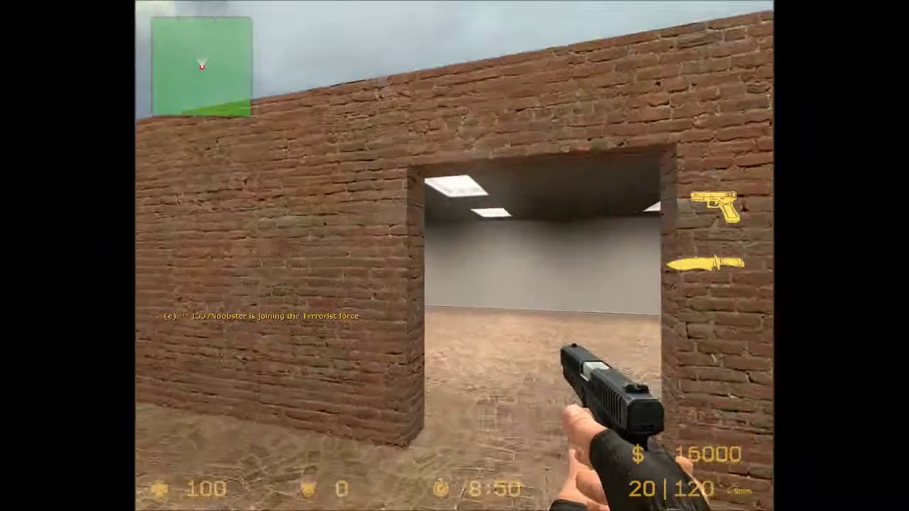
key("w")
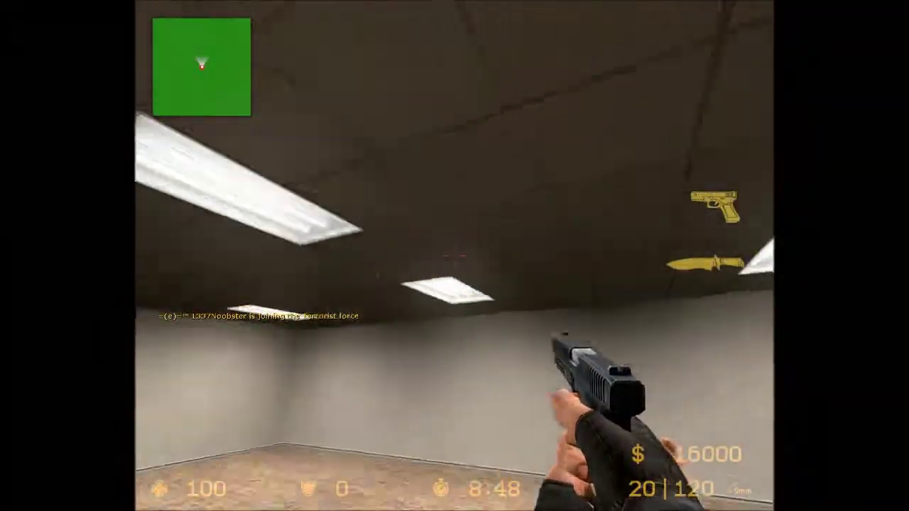
key("w")
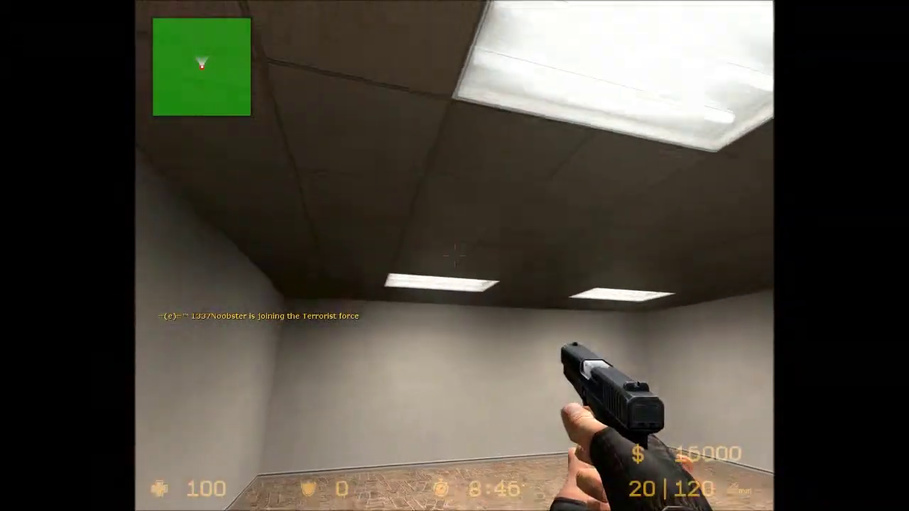
key("w")
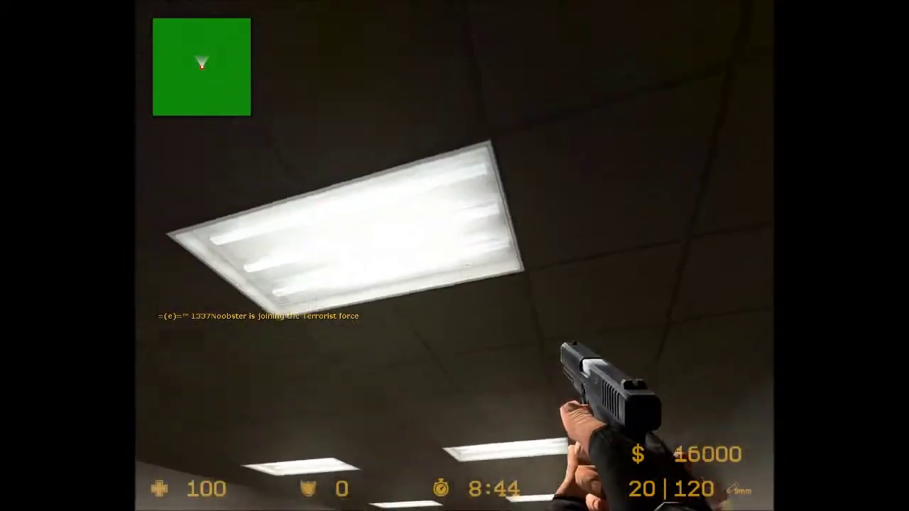
key("w")
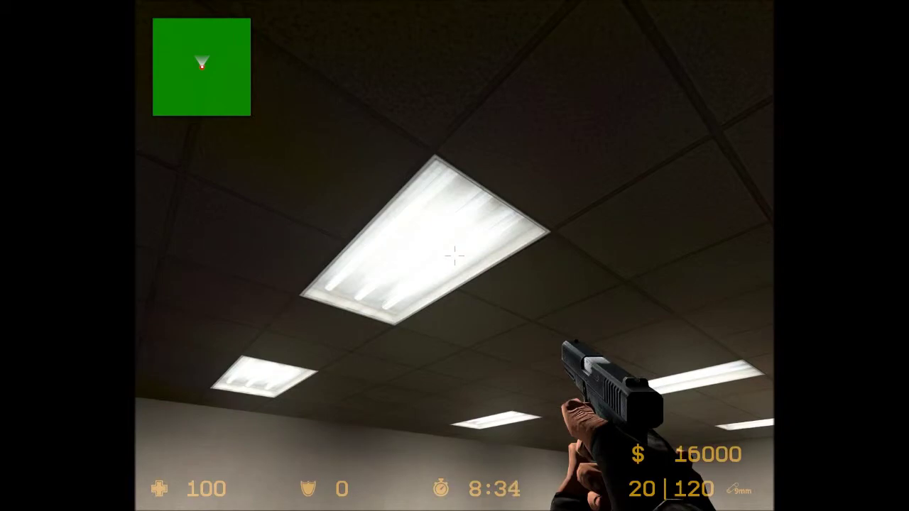
left_click(454, 256)
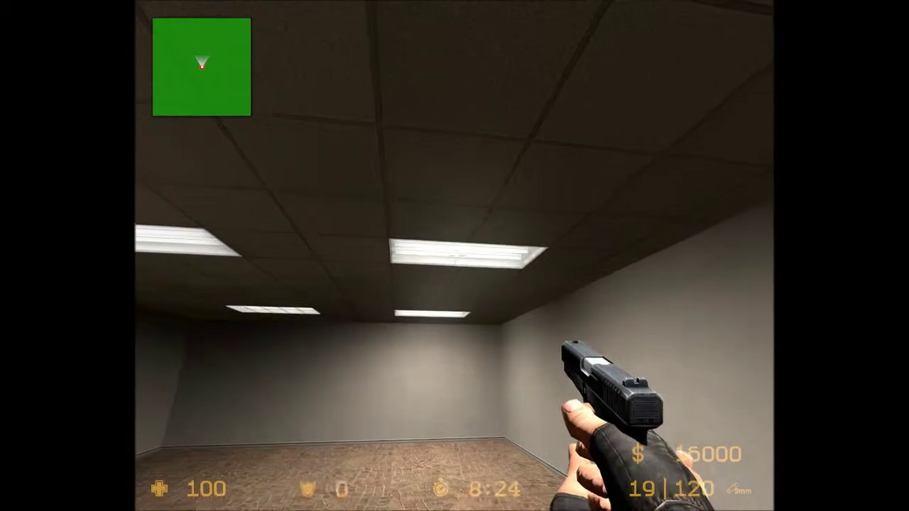
left_click(454, 255)
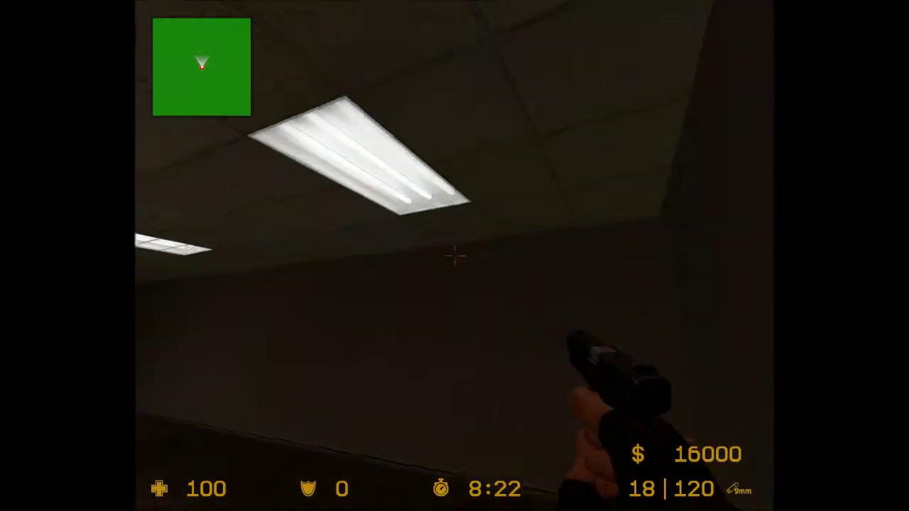